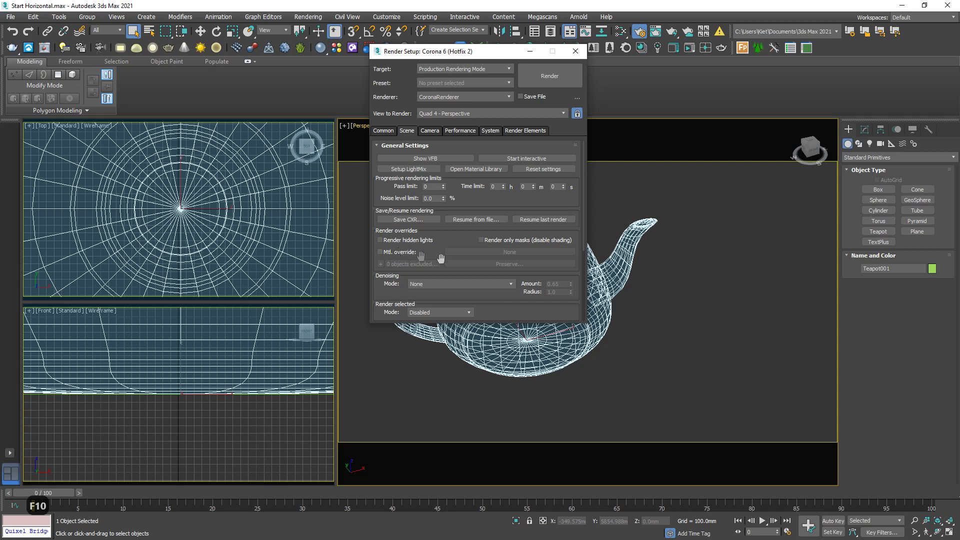
- Override scene materials with CoronaMtl and set Highlight compress 999 and Contrast 4
click(510, 252)
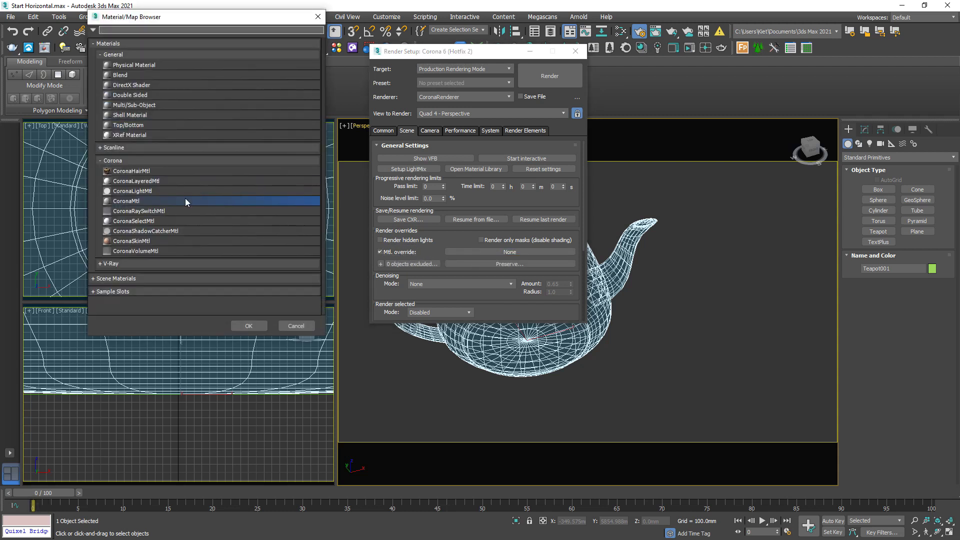
double_click(185, 201)
click(430, 131)
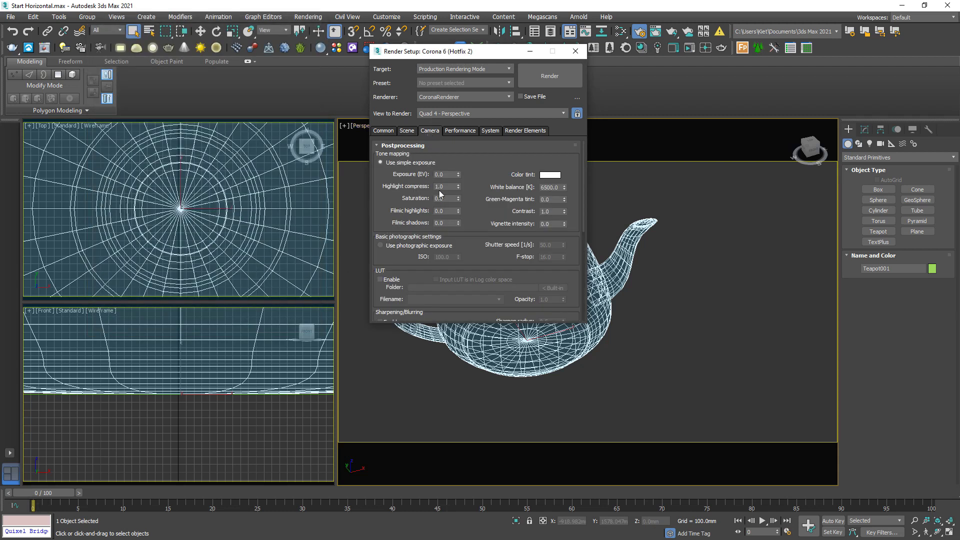
drag(448, 187, 426, 187)
text(999)
click(555, 211)
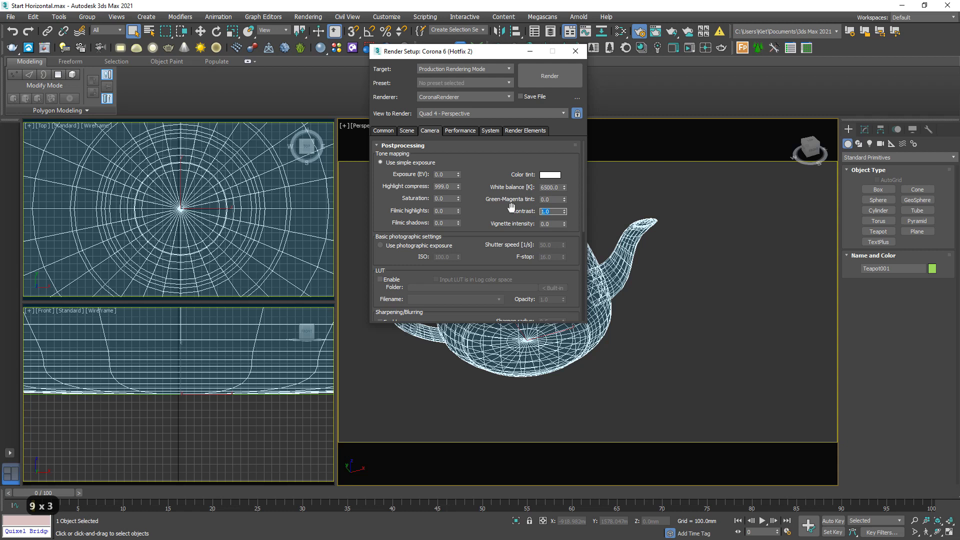
text(4)
key(Return)
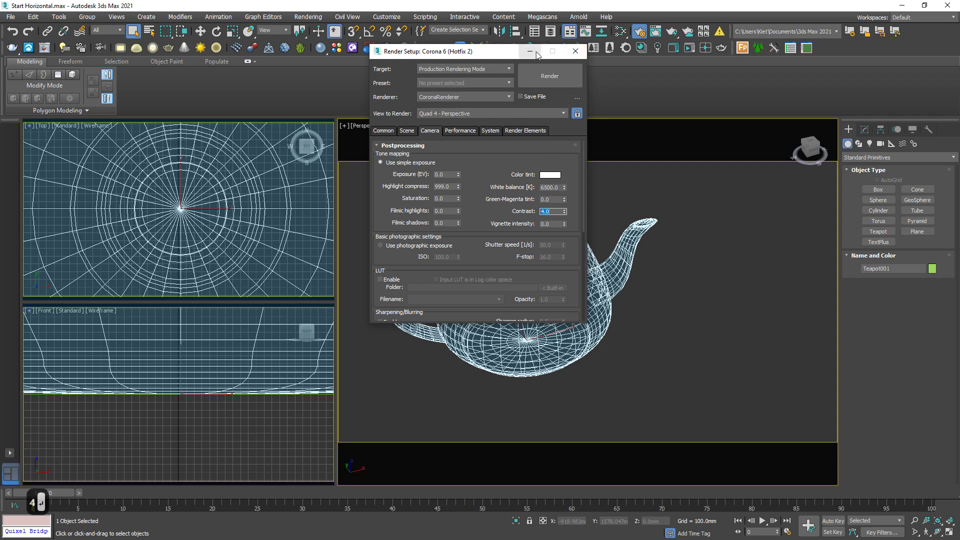
- Close Render Setup and deselect the teapot
click(575, 51)
click(629, 138)
scroll(600, 256, down, 3)
scroll(600, 256, up, 3)
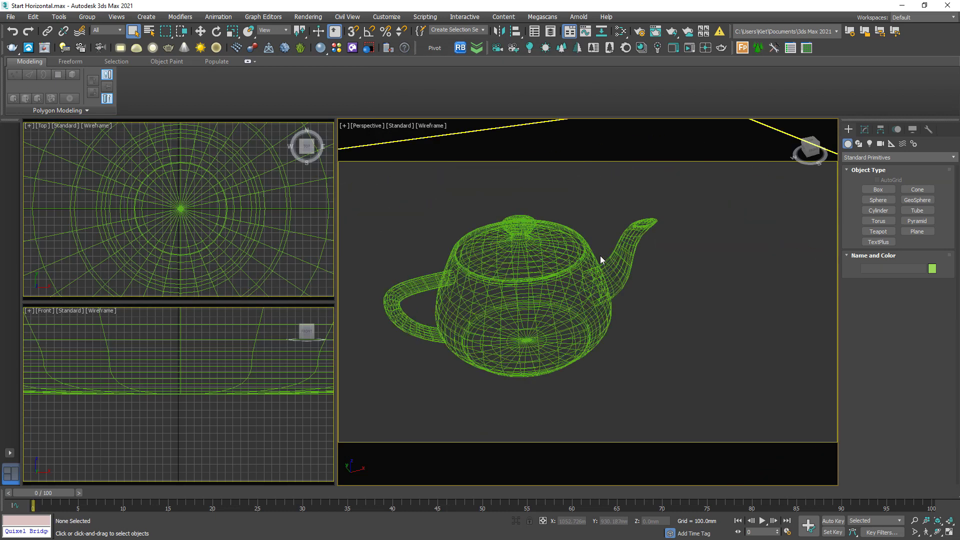
- Start an ActiveShade interactive render in the Front viewport
click(201, 179)
scroll(201, 179, down, 5)
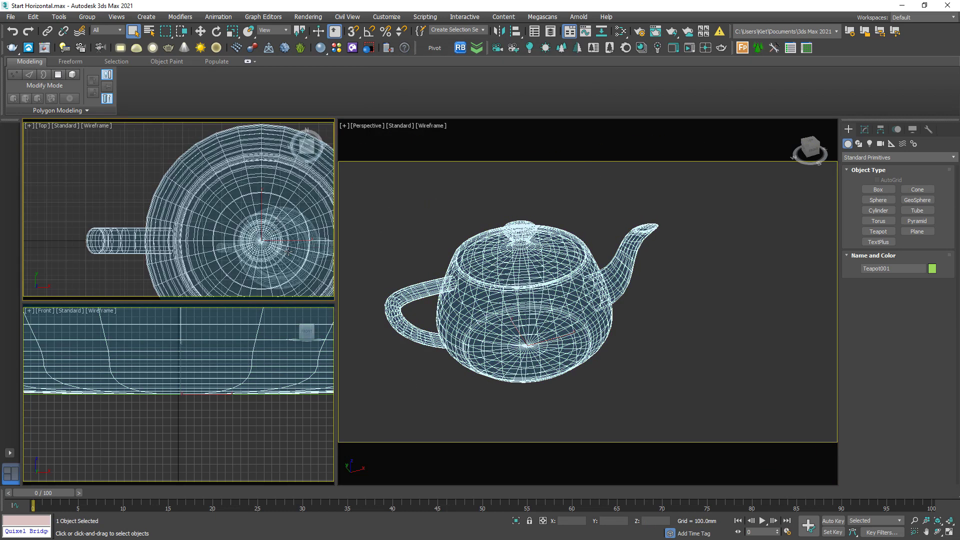
scroll(202, 178, up, 5)
click(201, 417)
click(705, 48)
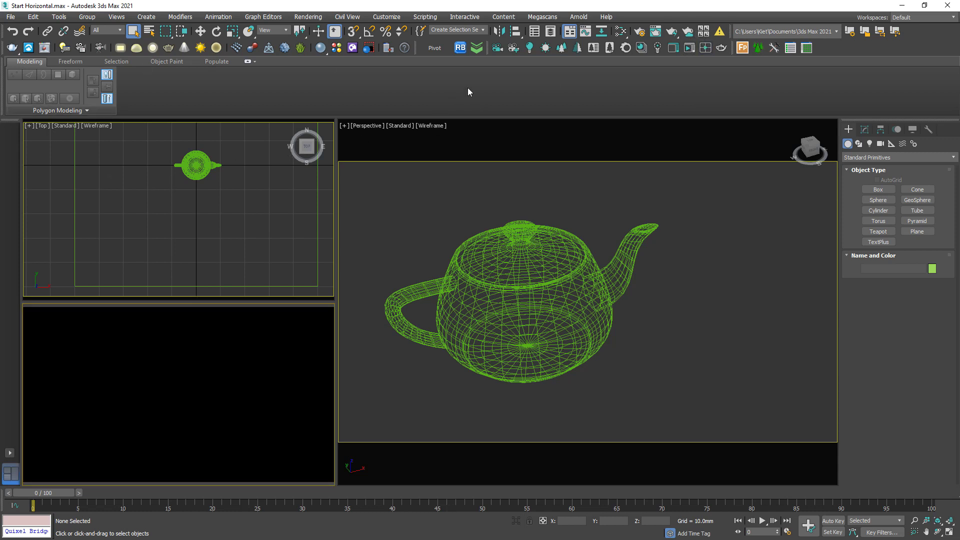
- Create a targeted Corona Sun in the Top view aimed at the teapot
click(546, 48)
drag(276, 229, 195, 165)
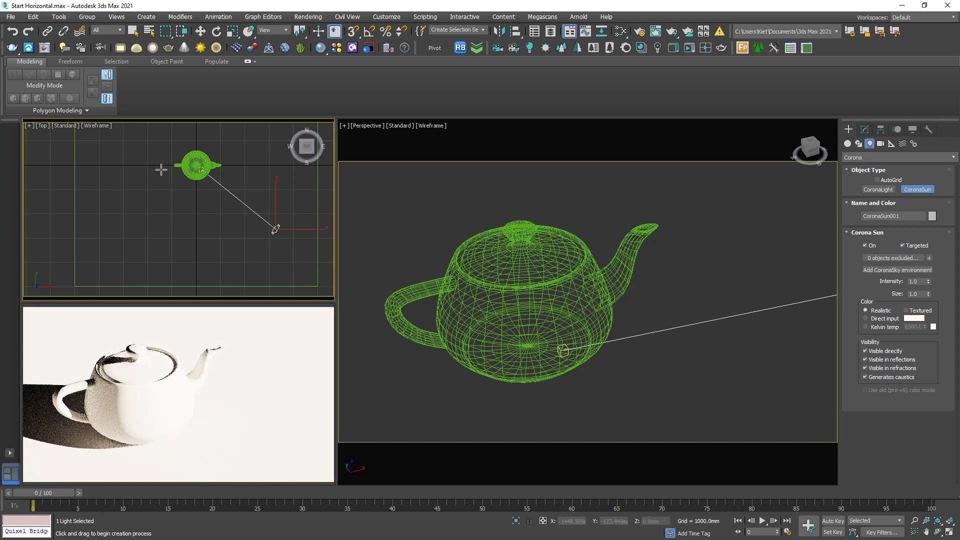
click(665, 301)
click(865, 129)
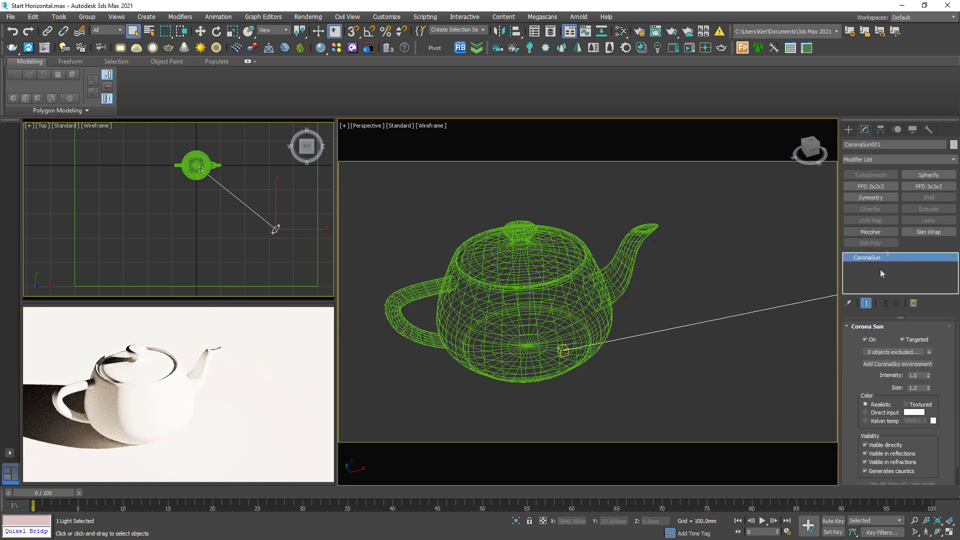
- Add a Corona Sky environment from the sun's settings, then deselect the sun
click(895, 365)
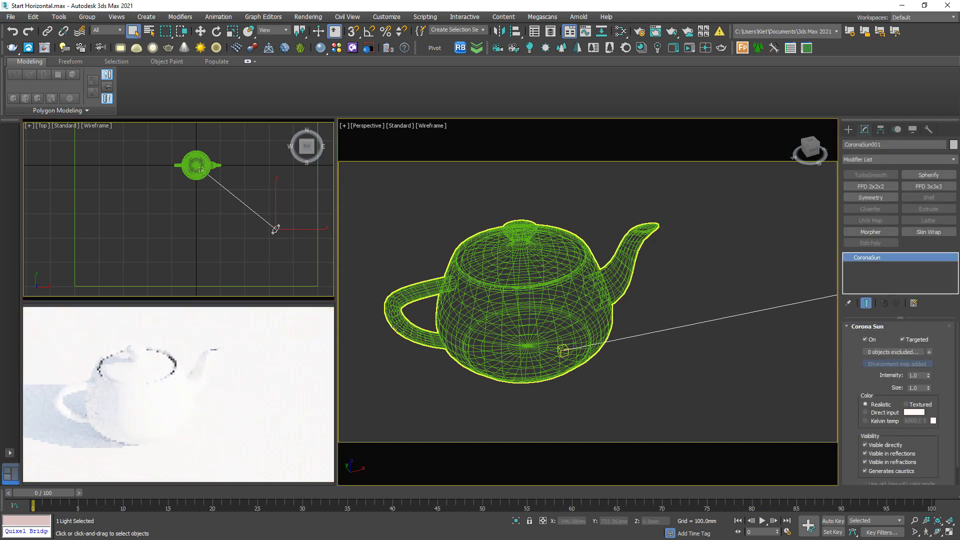
scroll(562, 360, down, 4)
scroll(581, 331, up, 5)
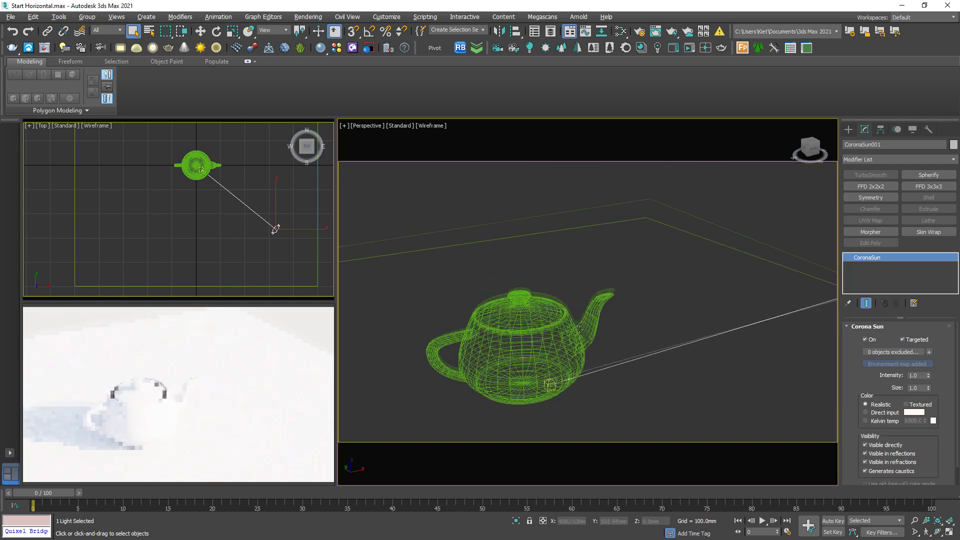
scroll(581, 330, down, 4)
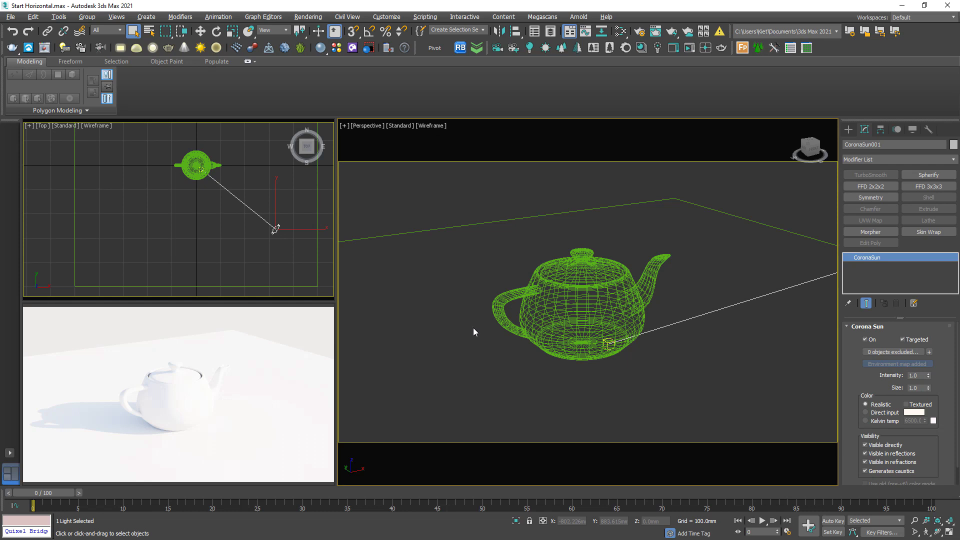
click(503, 234)
- Add a CoronaShadowCatcherMtl node in the Slate Material Editor
key(m)
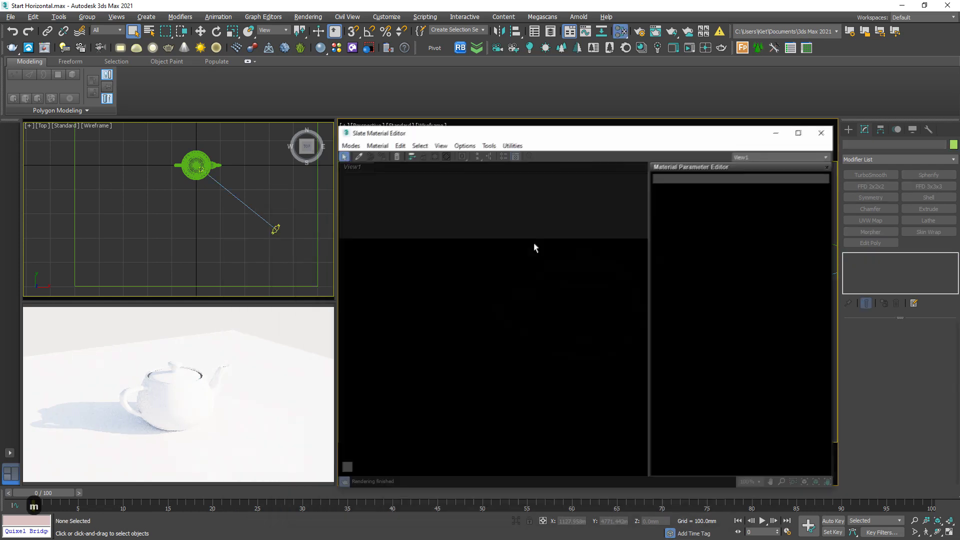
right_click(433, 247)
right_click(458, 235)
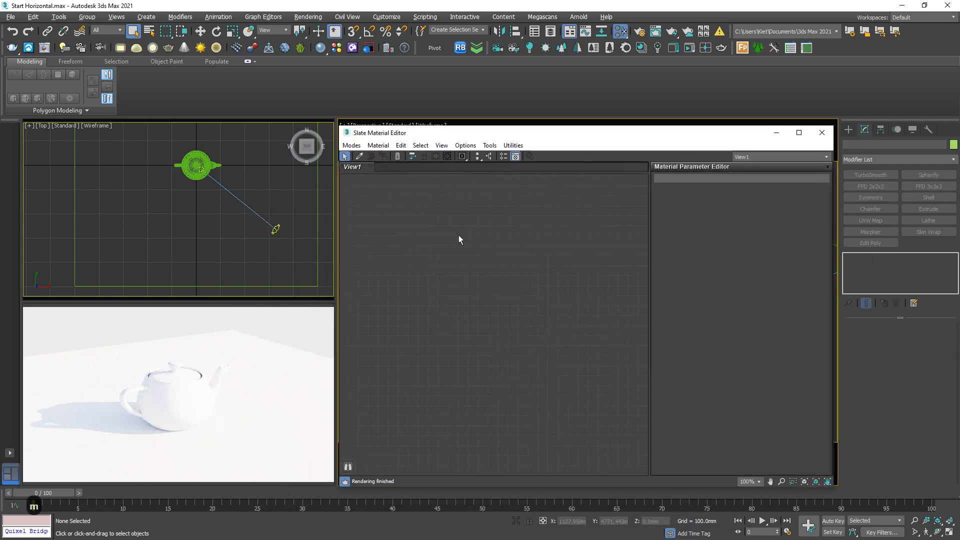
right_click(458, 235)
mouse_move(488, 242)
mouse_move(580, 263)
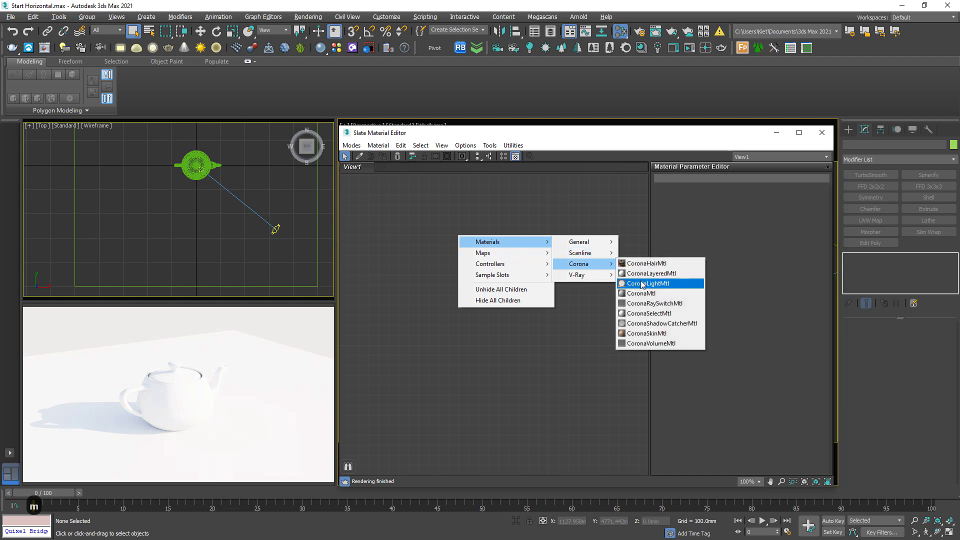
click(649, 324)
- Assign the shadow catcher Material #3 to the ground plane Plane001
click(106, 136)
click(81, 174)
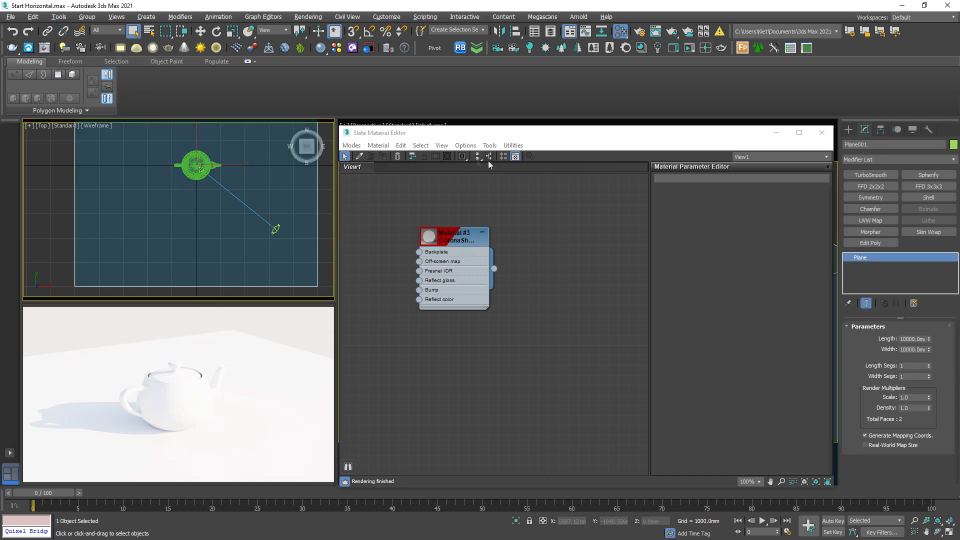
double_click(452, 236)
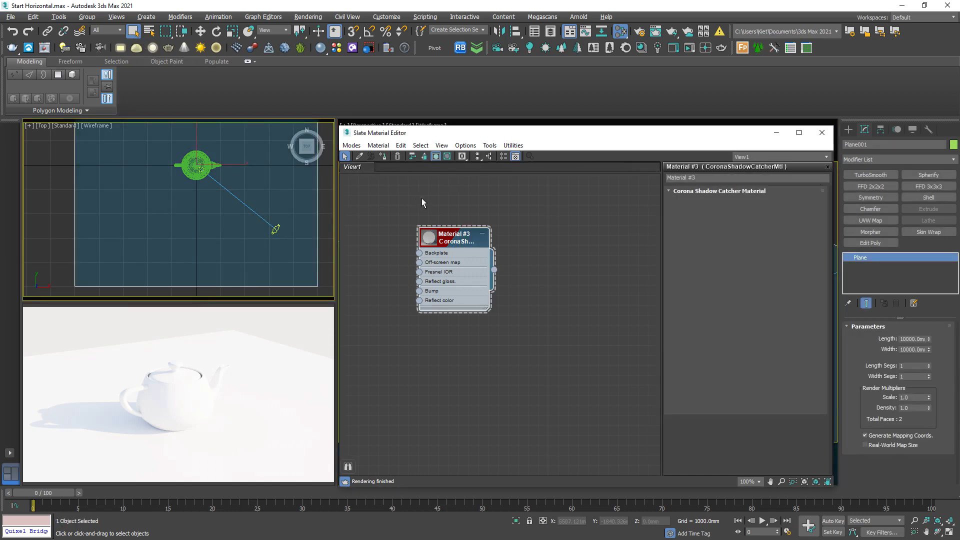
click(385, 157)
click(221, 233)
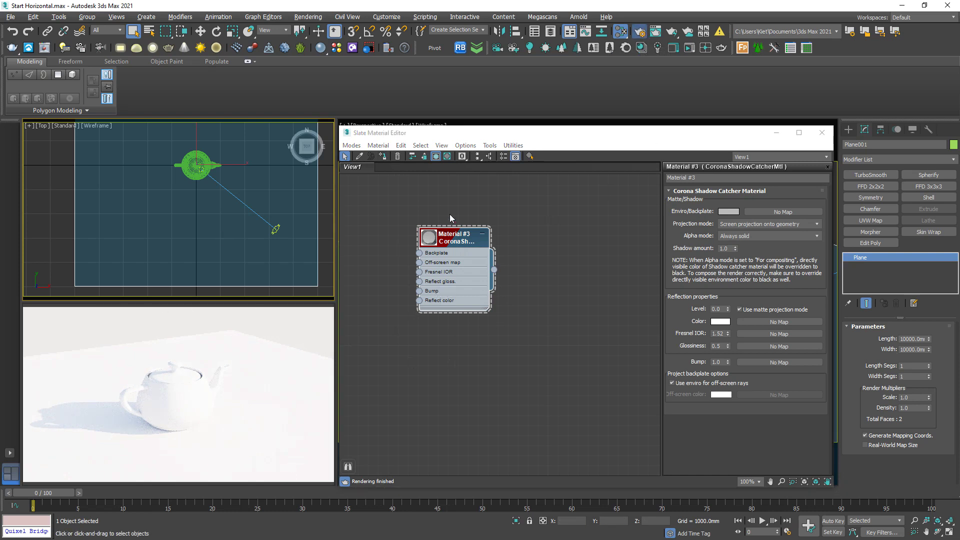
key(F10)
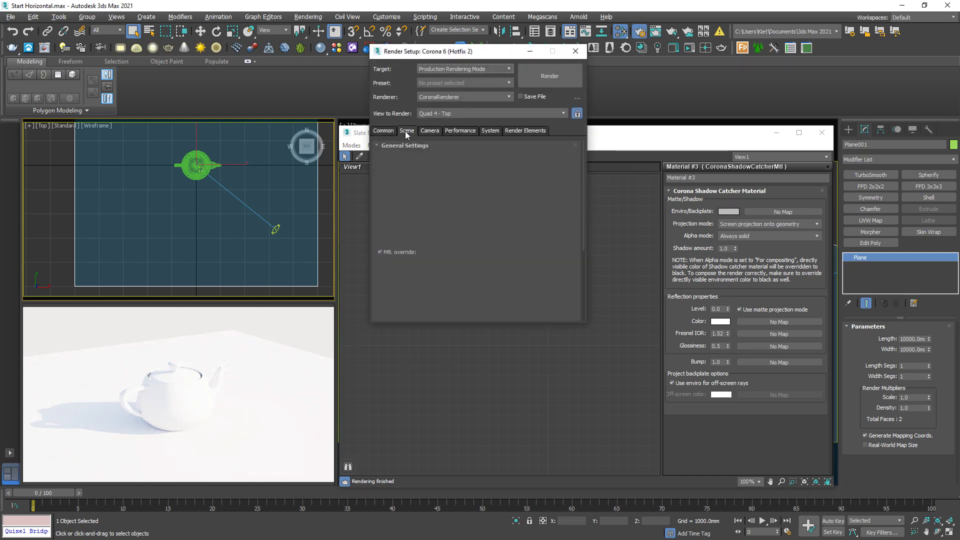
- Exclude Plane001 from the Mtl. override and minimize Render Setup
scroll(430, 225, down, 3)
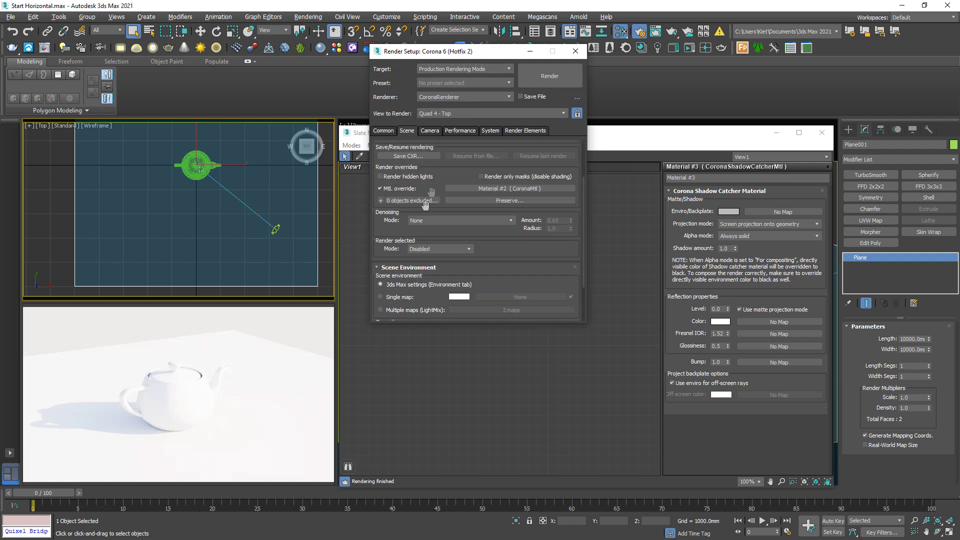
click(380, 202)
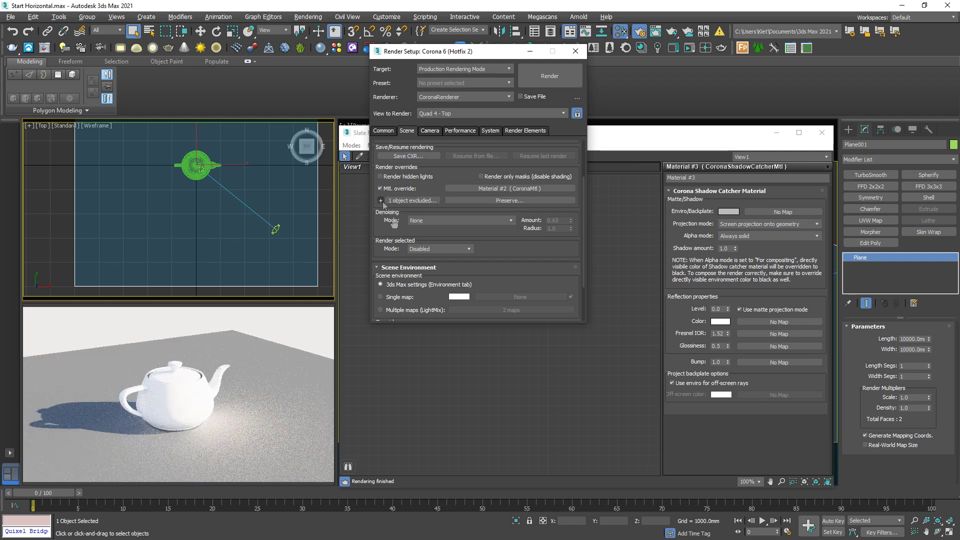
click(530, 52)
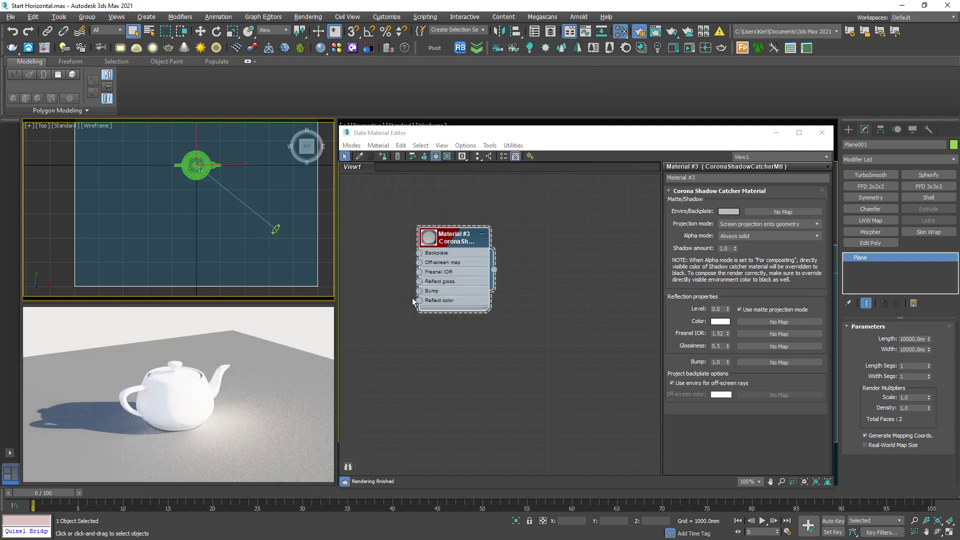
- Instance the CoronaSky environment map into the Slate editor beside Material #3, then close Environment and Effects
key(8)
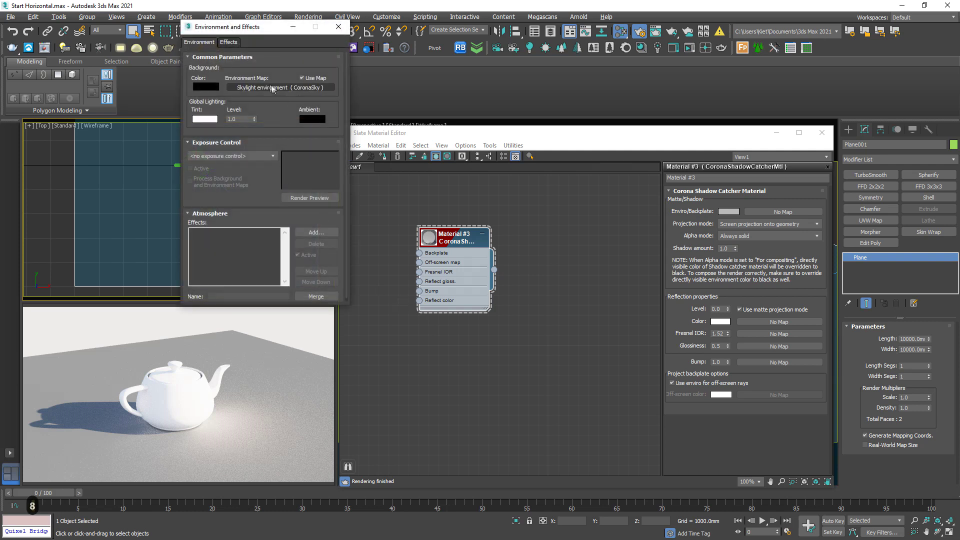
drag(671, 394, 579, 256)
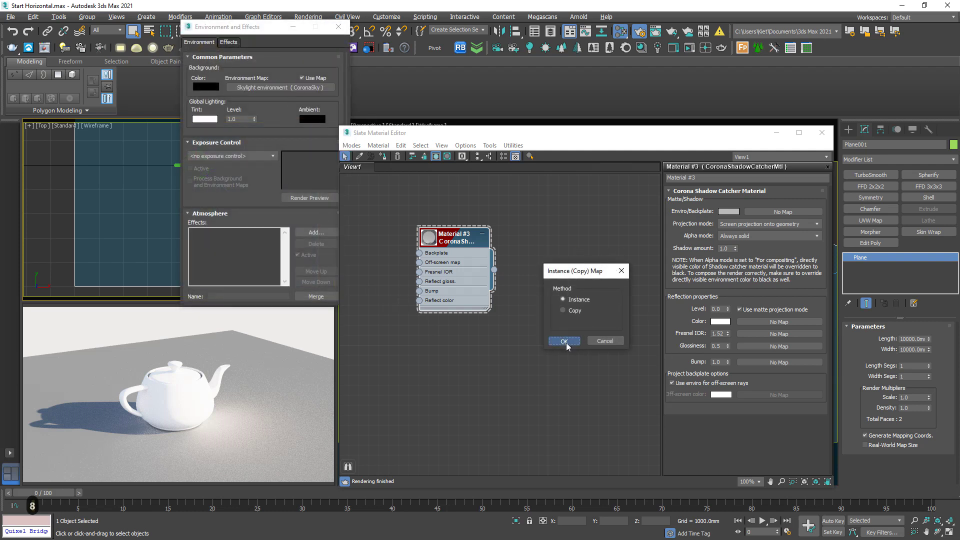
click(565, 343)
middle_drag(560, 293, 582, 313)
drag(590, 268, 444, 274)
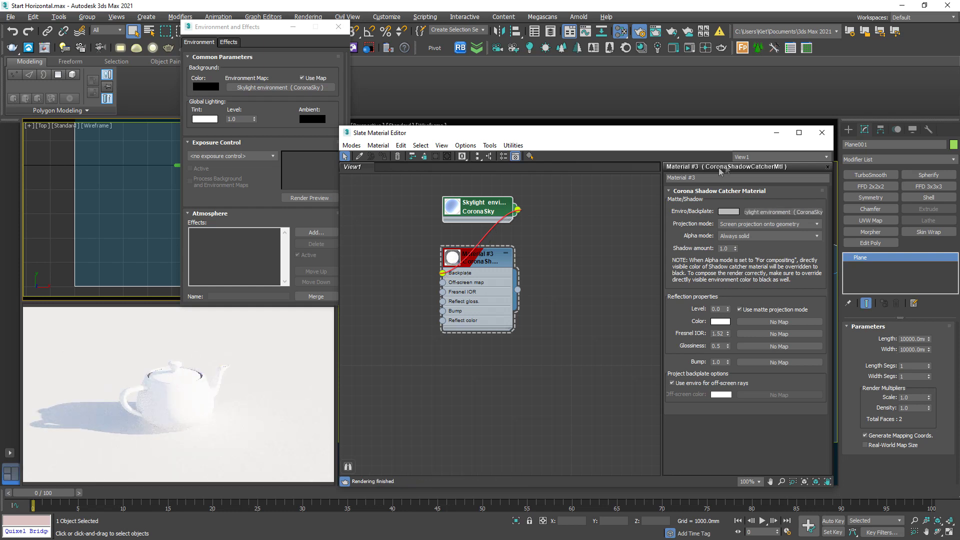
click(296, 27)
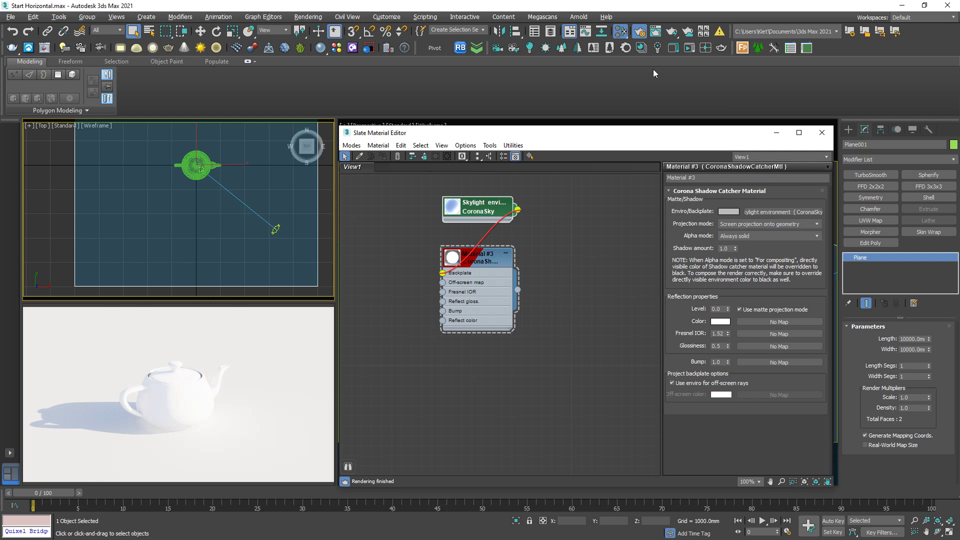
key(F10)
key(F10)
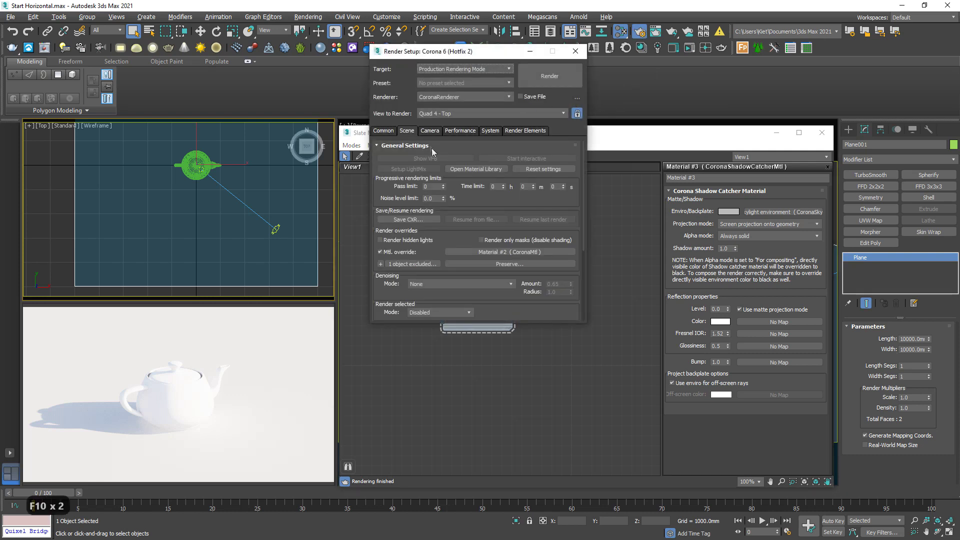
- Set the Camera tab's Exposure (EV) to -2.0
click(429, 133)
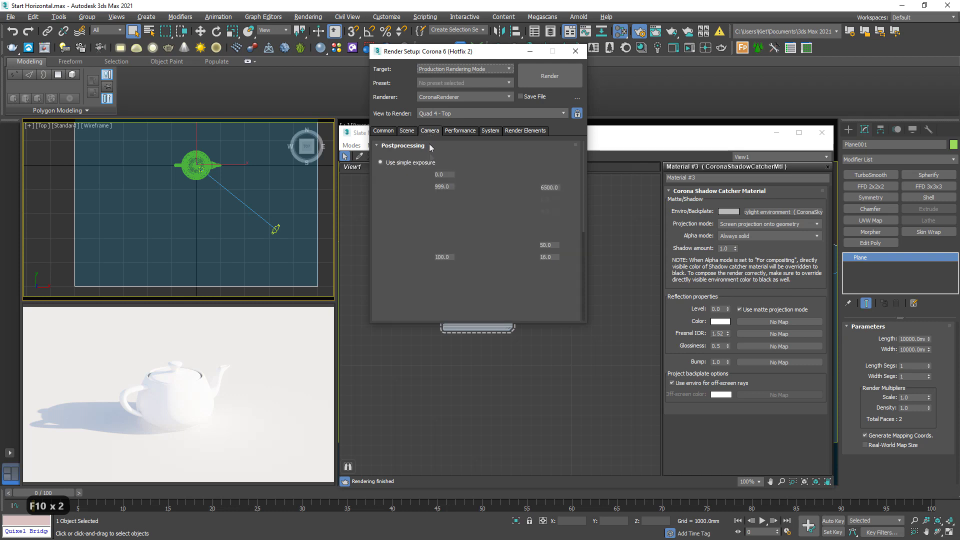
double_click(446, 174)
text(-2)
key(Return)
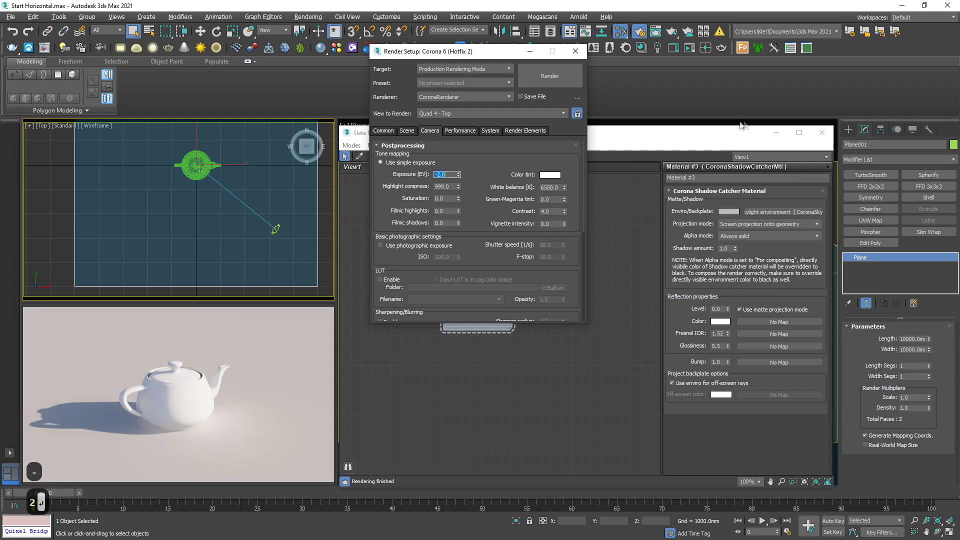
- Close Render Setup and the Slate editor, orbit around the teapot, then stop ActiveShade
click(575, 51)
click(822, 133)
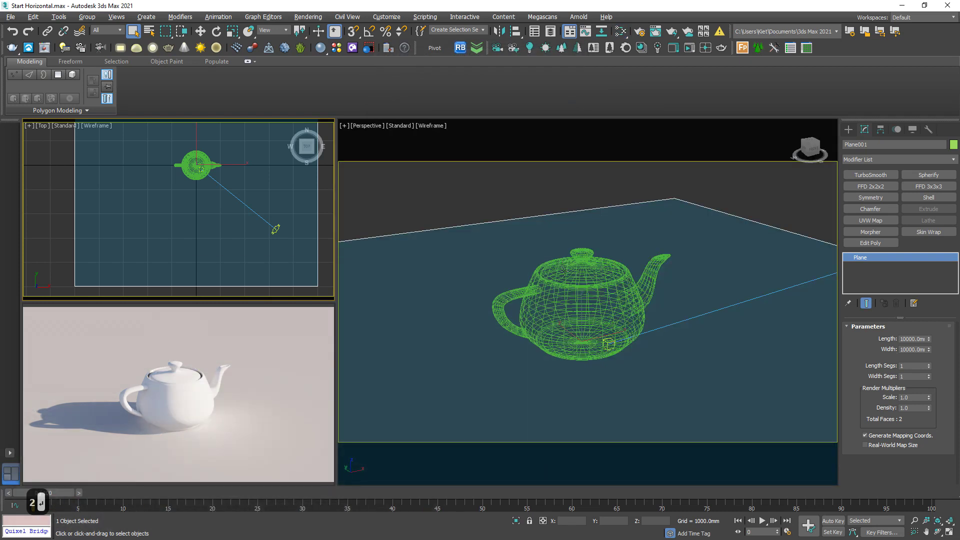
alt+middle_drag(546, 314, 469, 332)
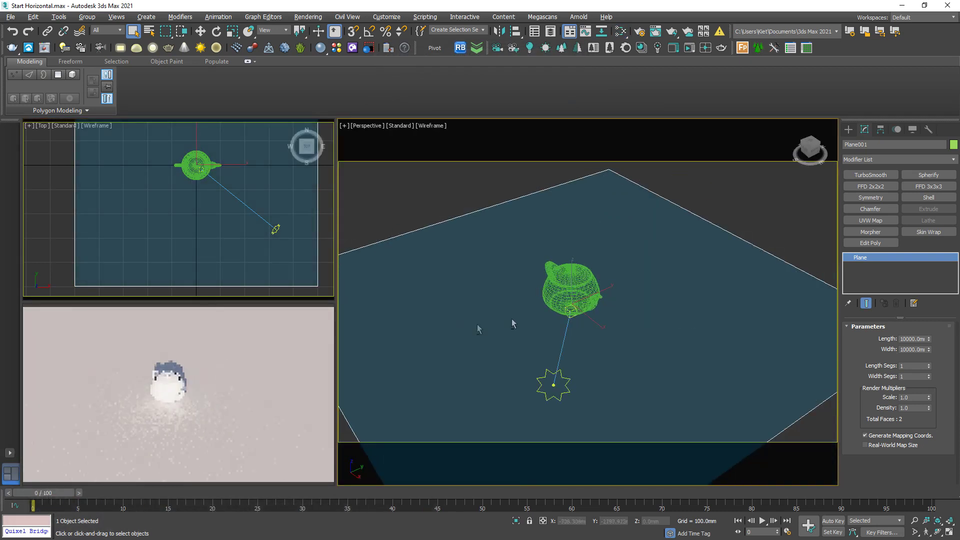
scroll(586, 299, up, 10)
alt+middle_drag(586, 299, 549, 296)
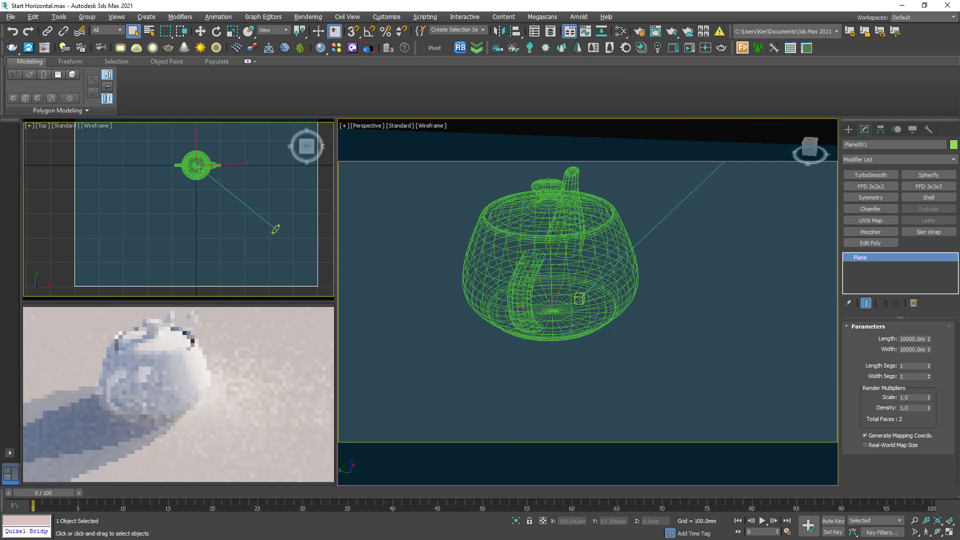
scroll(549, 296, down, 8)
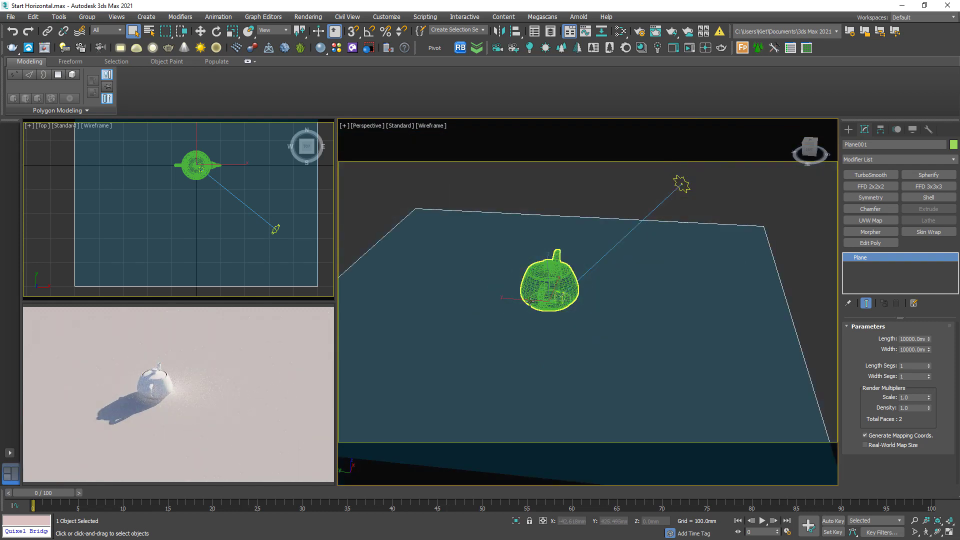
alt+middle_drag(530, 301, 501, 296)
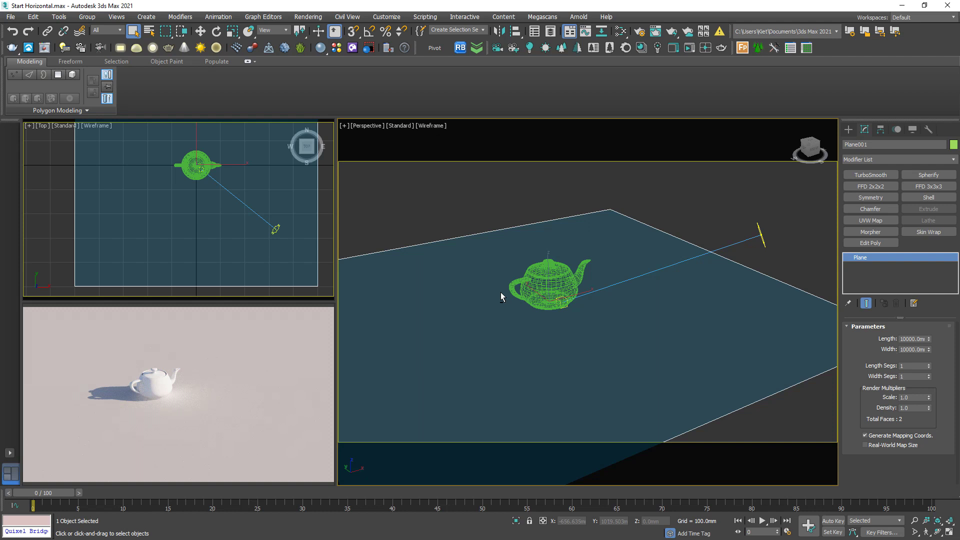
right_click(223, 353)
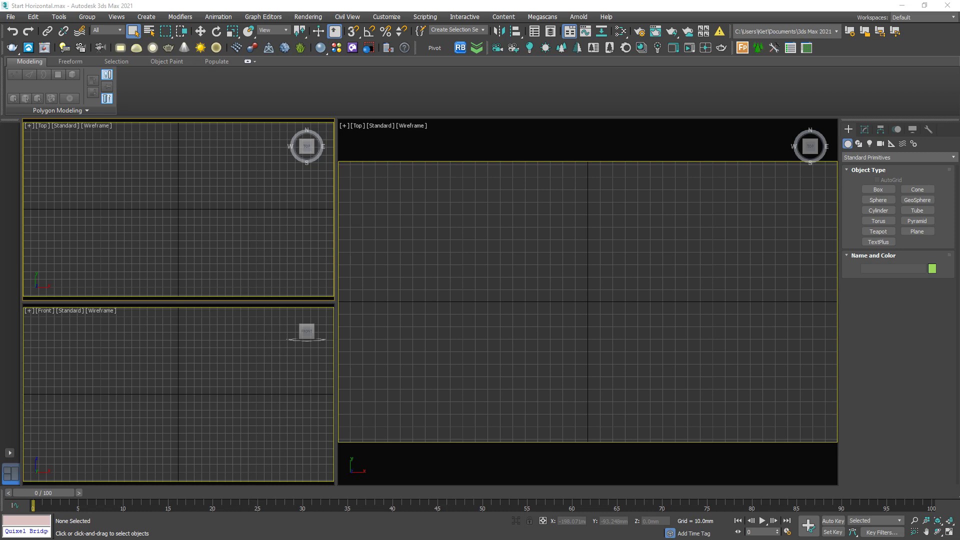
- Merge the car .max file into the Top view and place the car group
drag(330, 120, 302, 215)
click(330, 229)
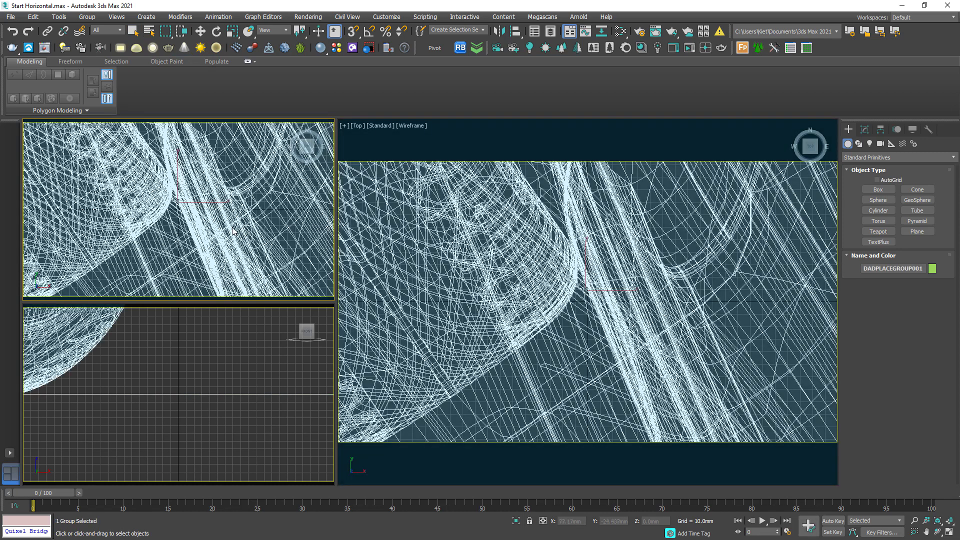
alt+middle_drag(190, 200, 232, 220)
click(270, 277)
scroll(270, 277, up, 3)
scroll(254, 217, up, 2)
- Switch to shaded display and view the Top viewport through CoronaCamera001
key(F3)
scroll(239, 234, up, 7)
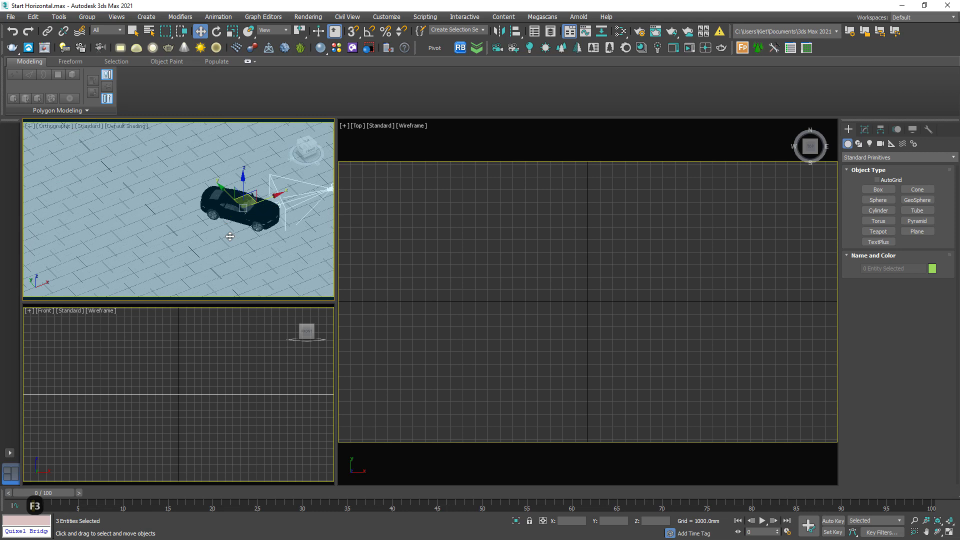
scroll(239, 234, down, 5)
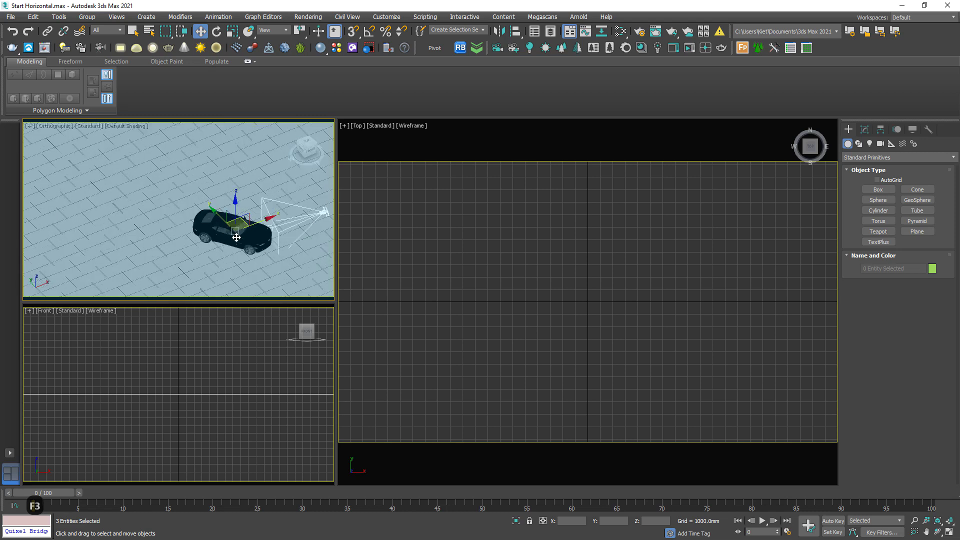
scroll(288, 231, up, 5)
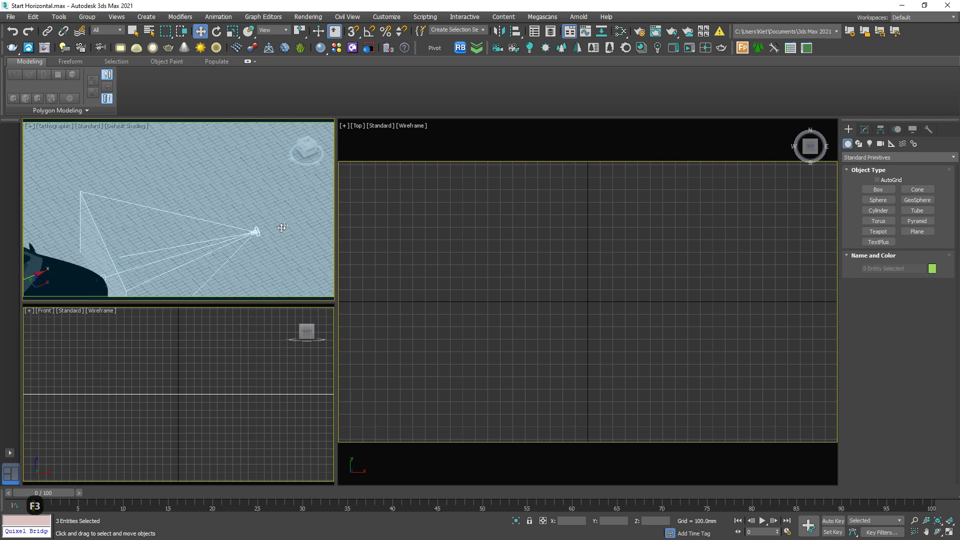
click(507, 247)
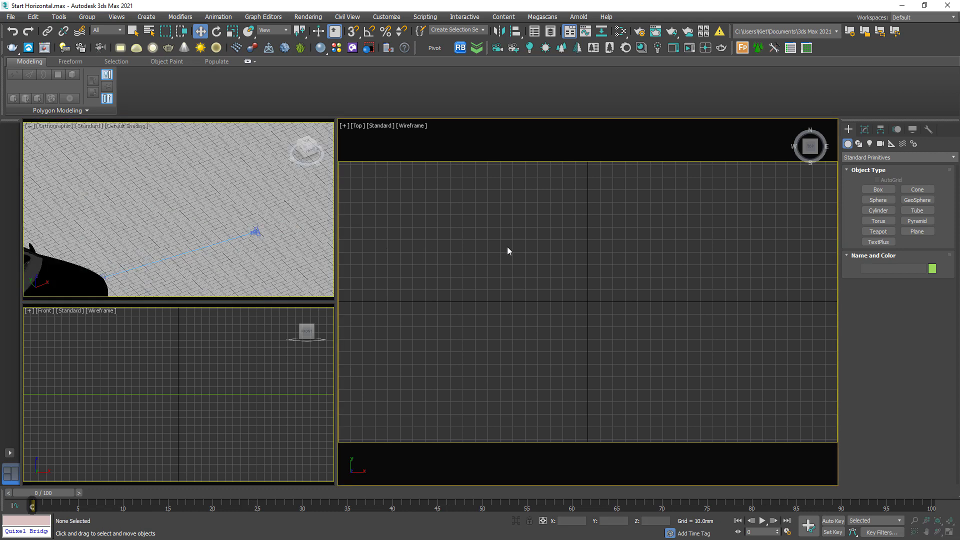
key(c)
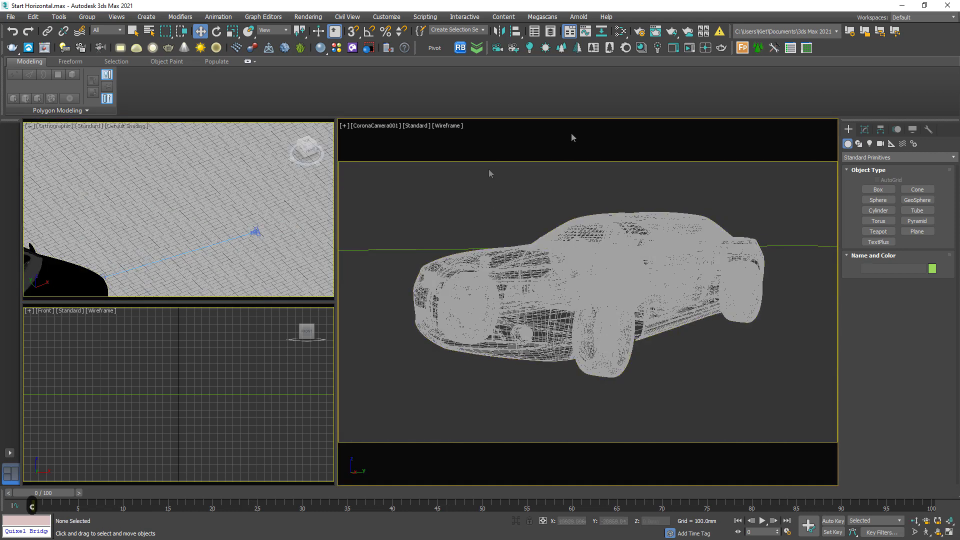
- Enable Mtl. override on the Scene tab with a CoronaMtl
click(639, 31)
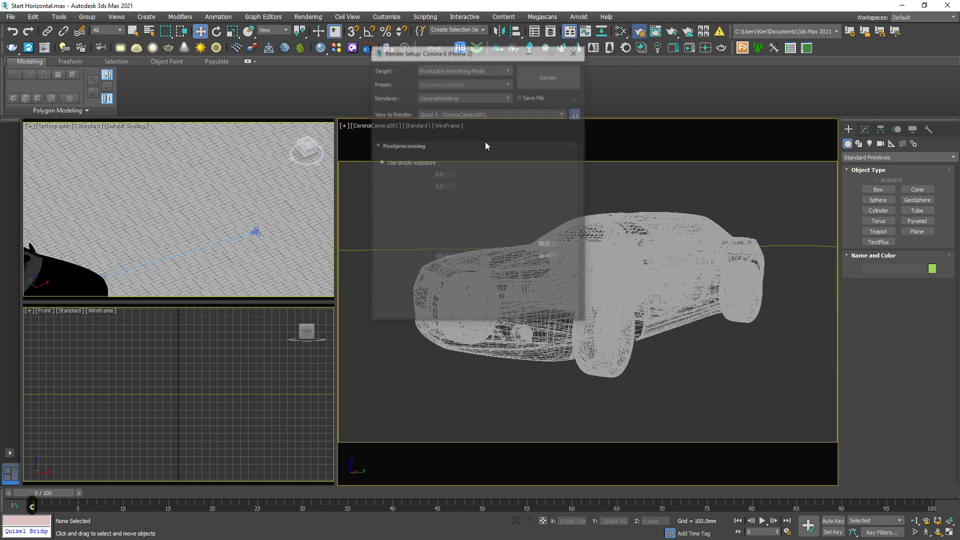
click(406, 130)
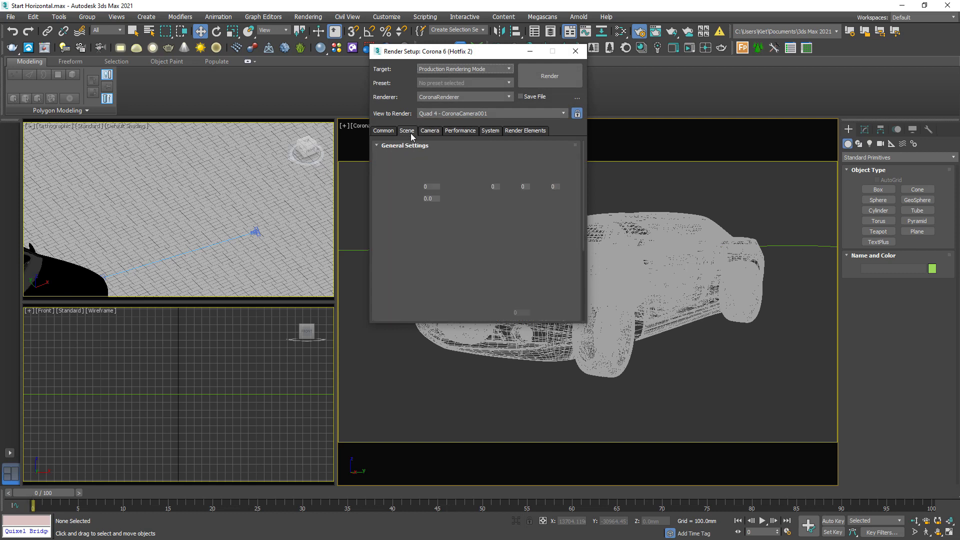
click(402, 252)
click(446, 252)
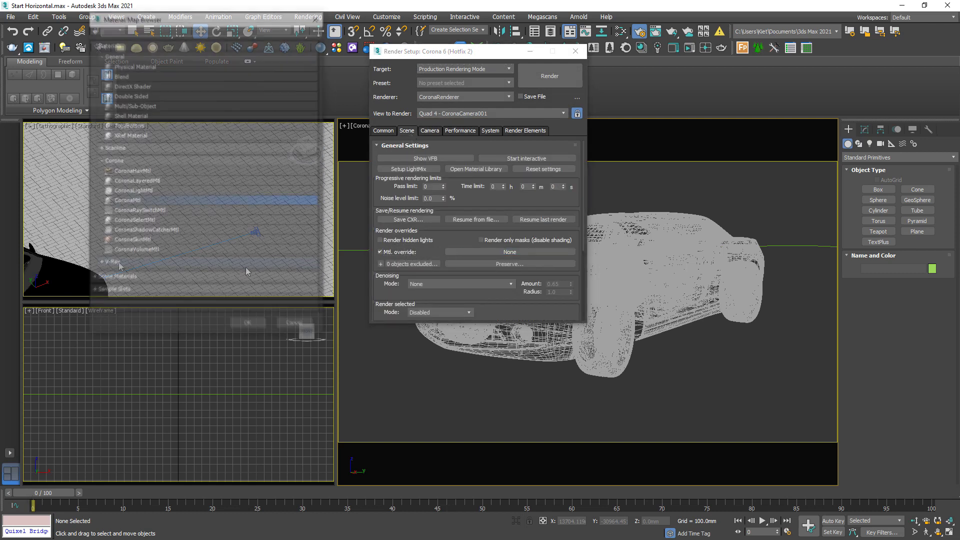
double_click(148, 200)
- Set the Camera tab's Highlight compress to 999 and Contrast to 5
click(429, 130)
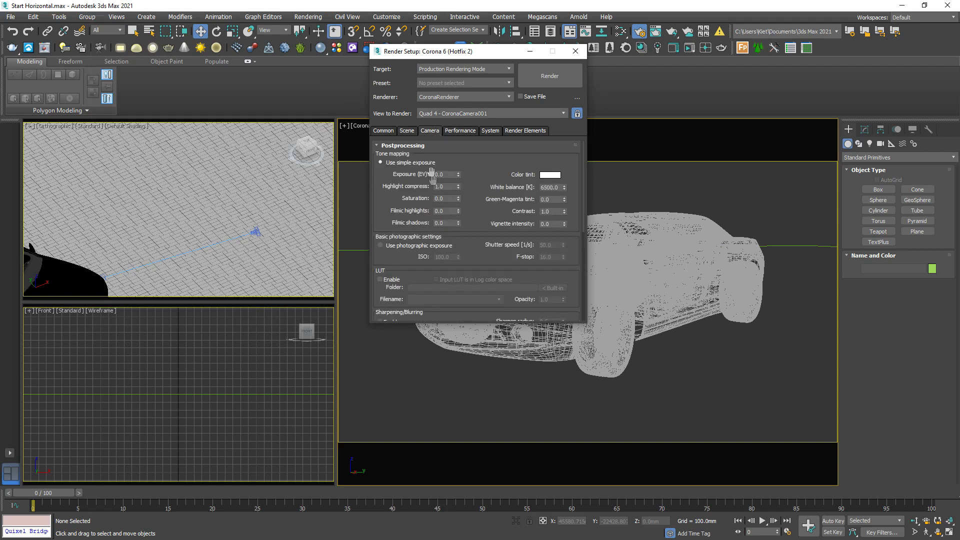
double_click(452, 186)
text(999)
double_click(548, 211)
text(4)
key(Return)
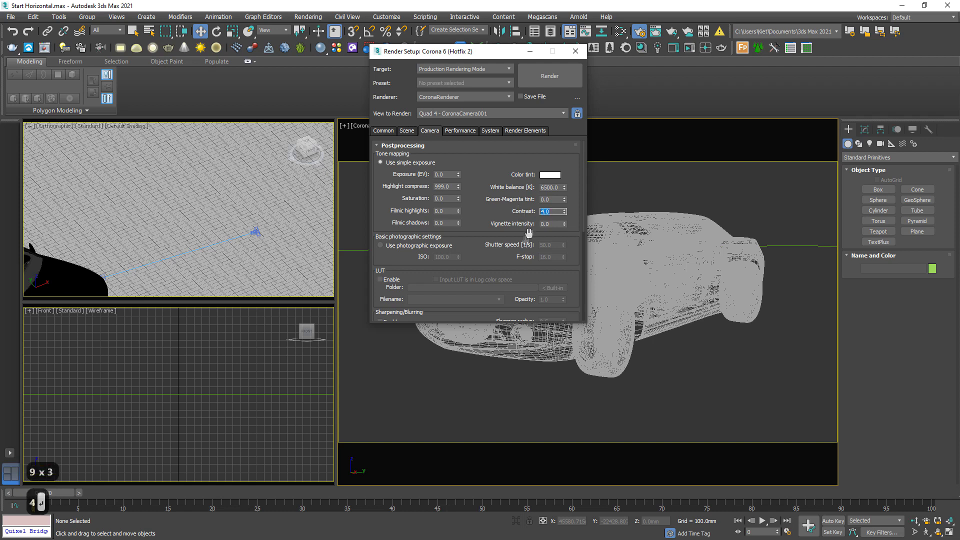
text(5)
key(Return)
- Run a quick interactive render of the car in the Front view, then stop it
click(689, 86)
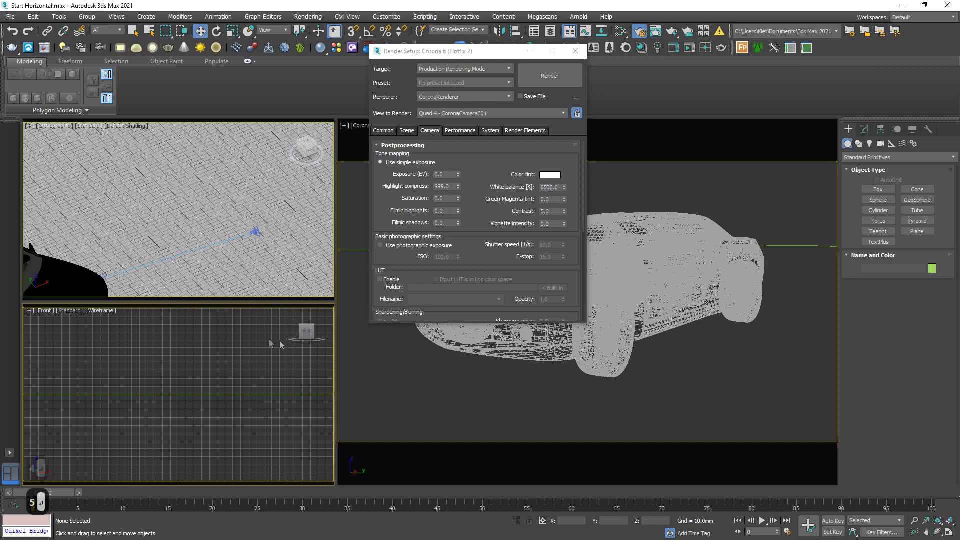
click(705, 48)
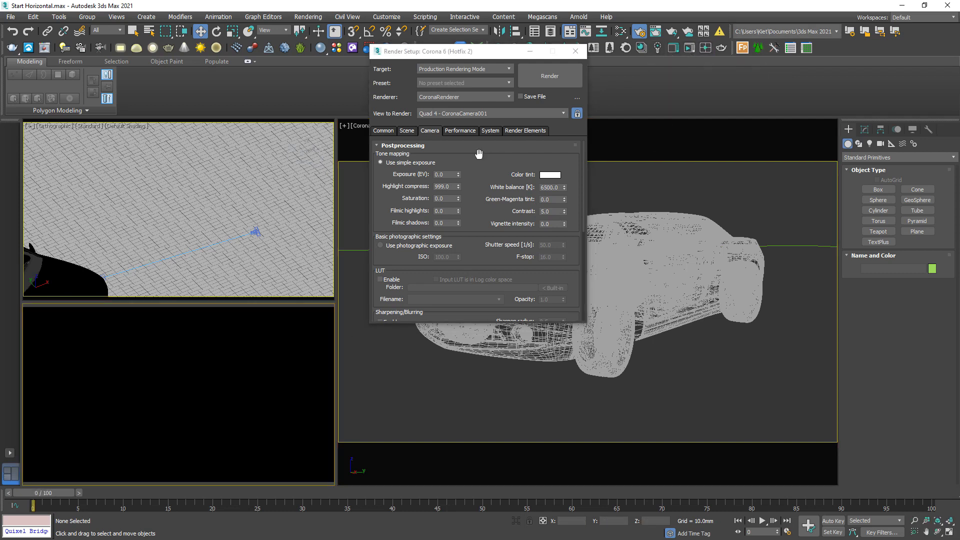
key(z)
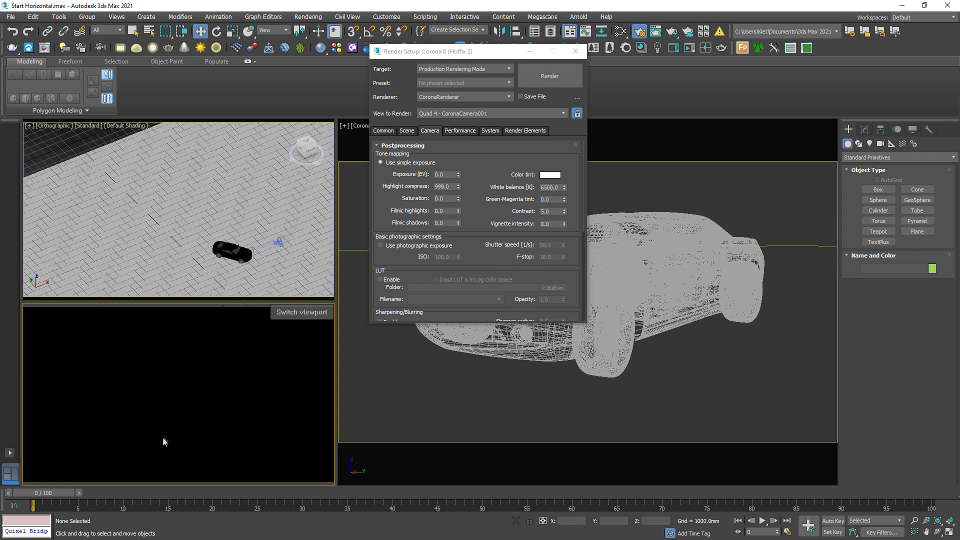
right_click(238, 371)
click(264, 411)
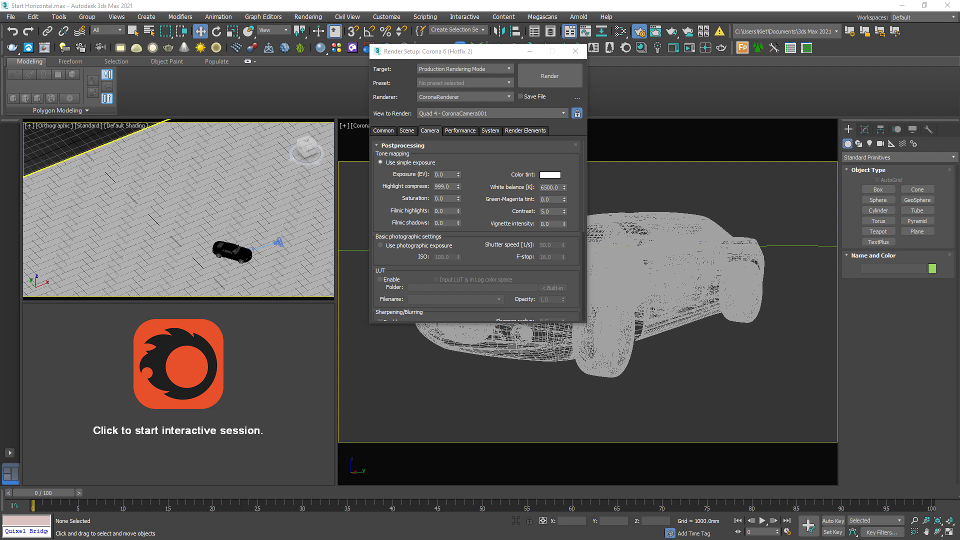
- Close Render Setup and open the Slate Material Editor's add-node menu
key(ctrl+c)
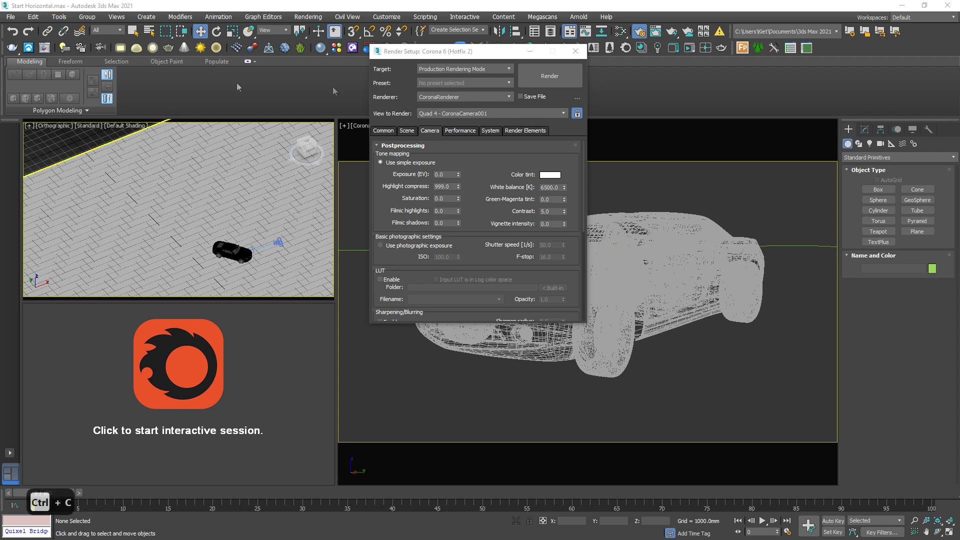
click(575, 51)
key(m)
right_click(467, 290)
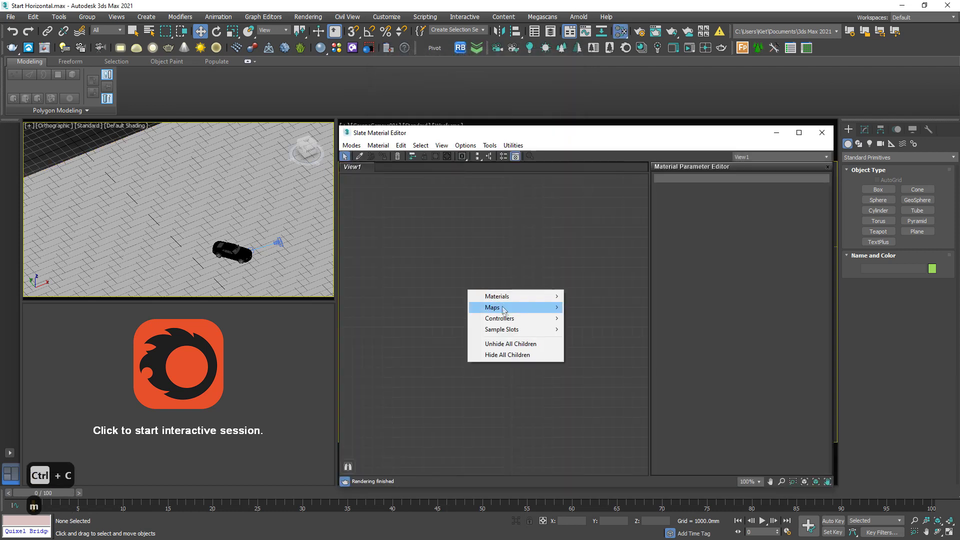
- Create a CoronaBitmap node loaded with wide_street_02_16k.hdr from the Textures folder
mouse_move(510, 298)
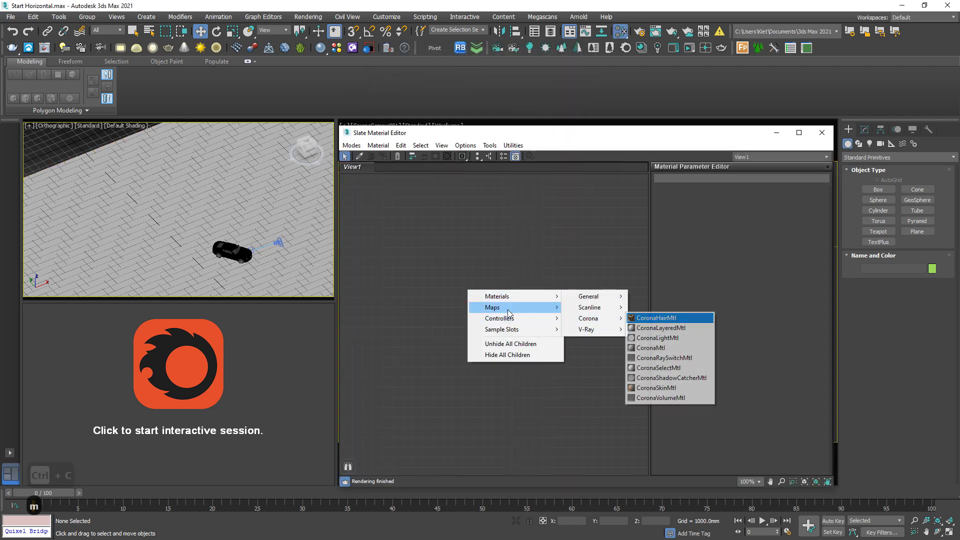
mouse_move(555, 307)
mouse_move(589, 321)
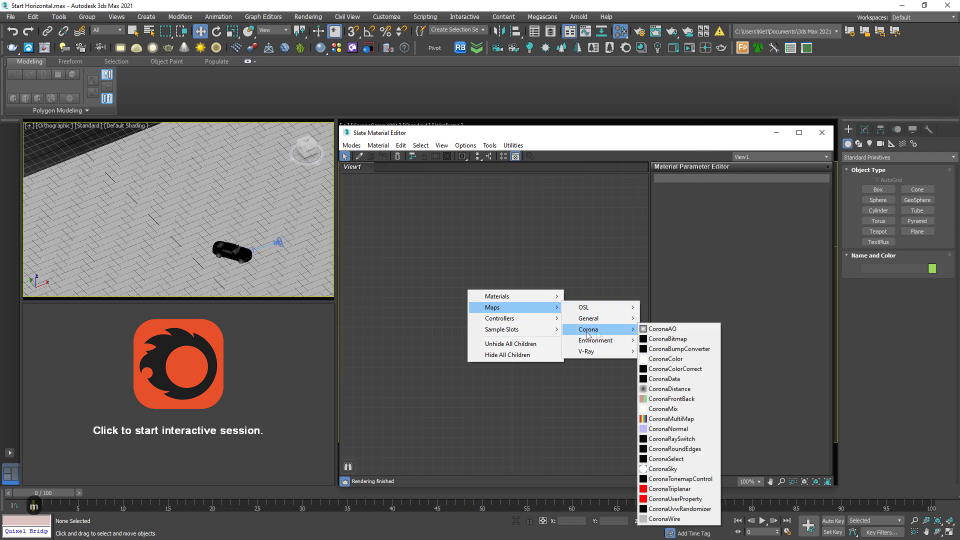
click(670, 338)
key(ctrl+v)
key(Return)
click(75, 105)
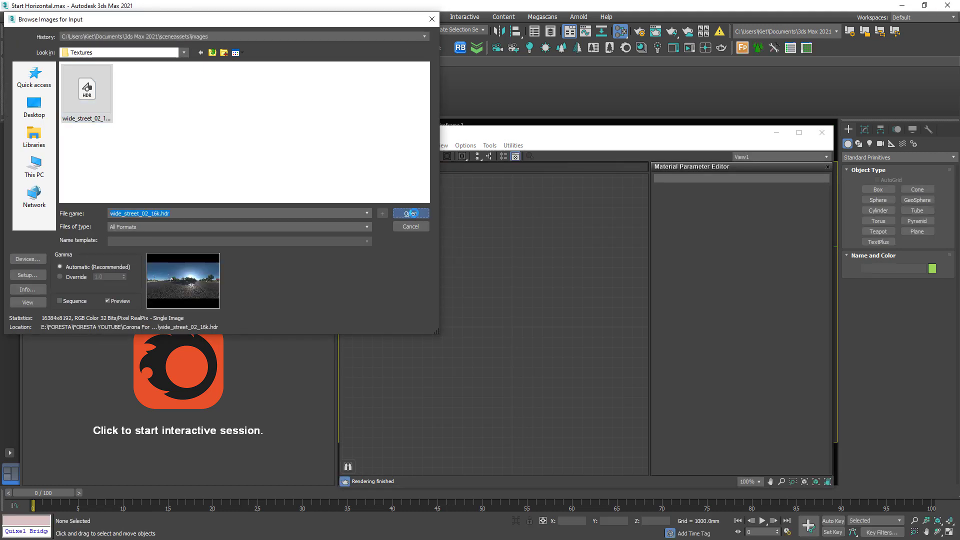
click(411, 213)
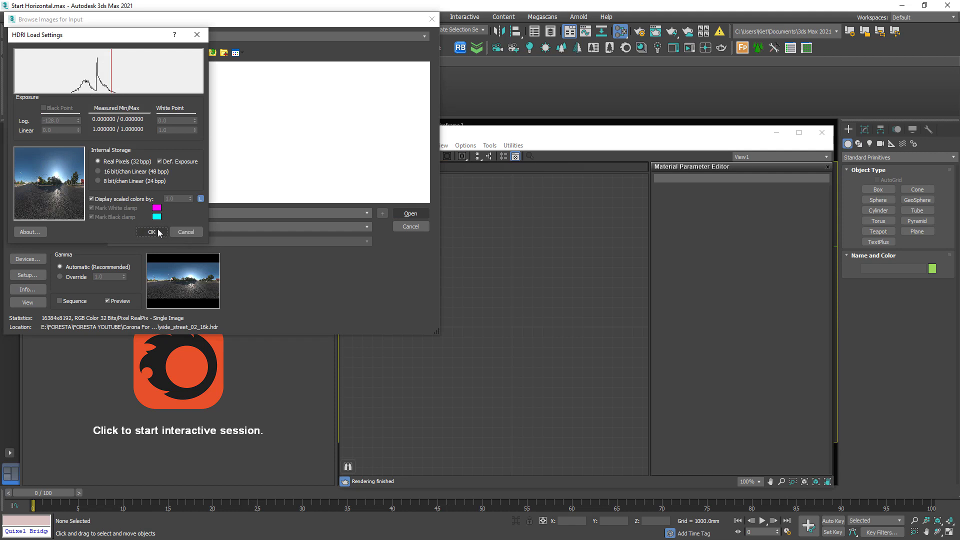
click(155, 232)
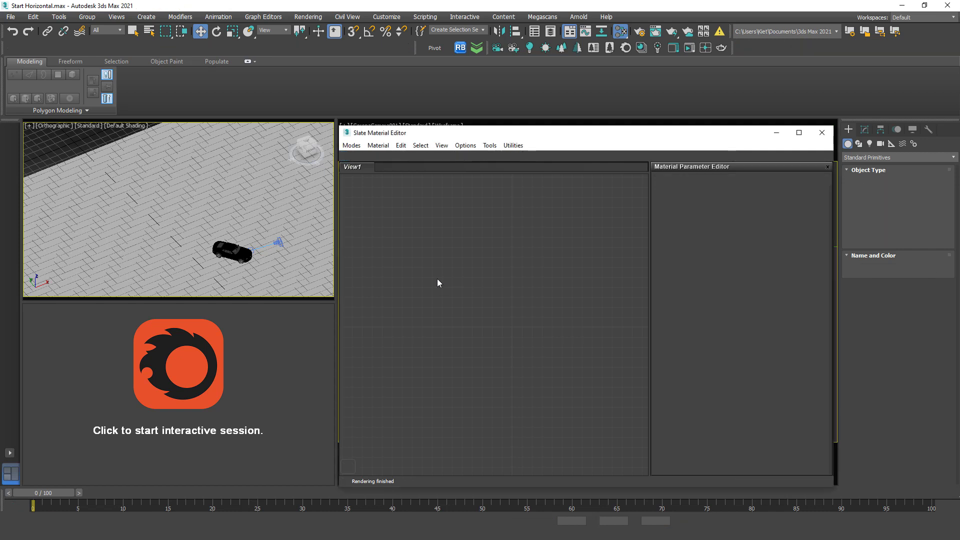
- Feed the bitmap into a new CoronaColorCorrect node and bring Render Setup back up
drag(465, 274, 531, 311)
mouse_move(554, 330)
mouse_move(672, 352)
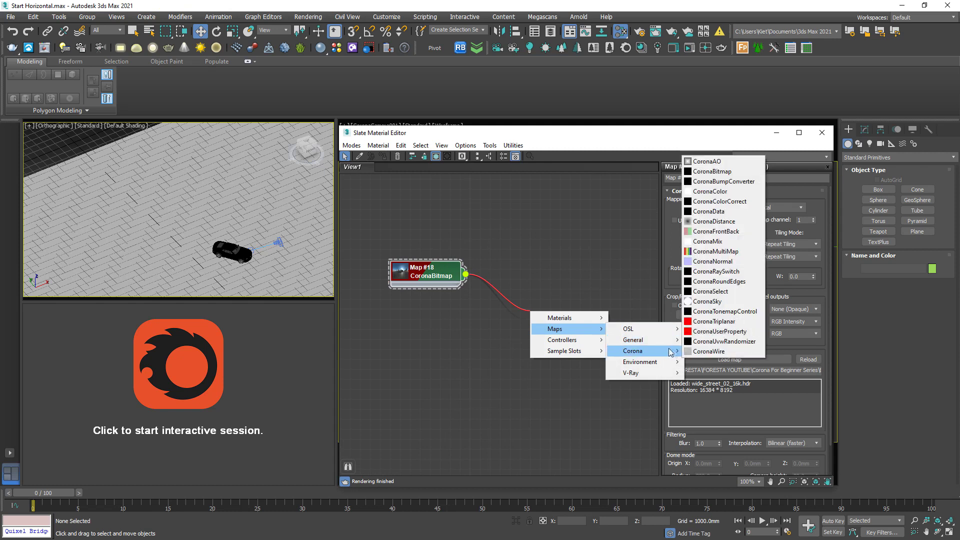
click(723, 201)
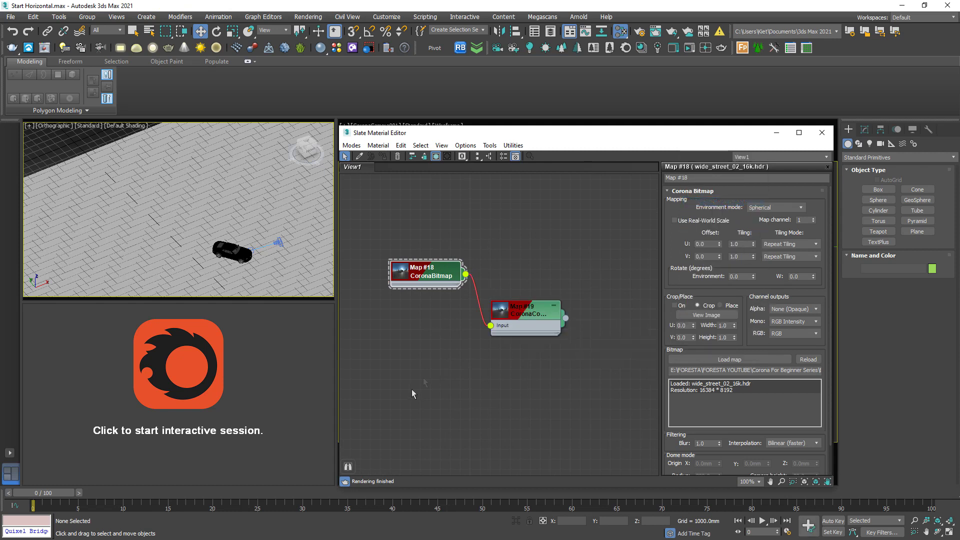
key(F10)
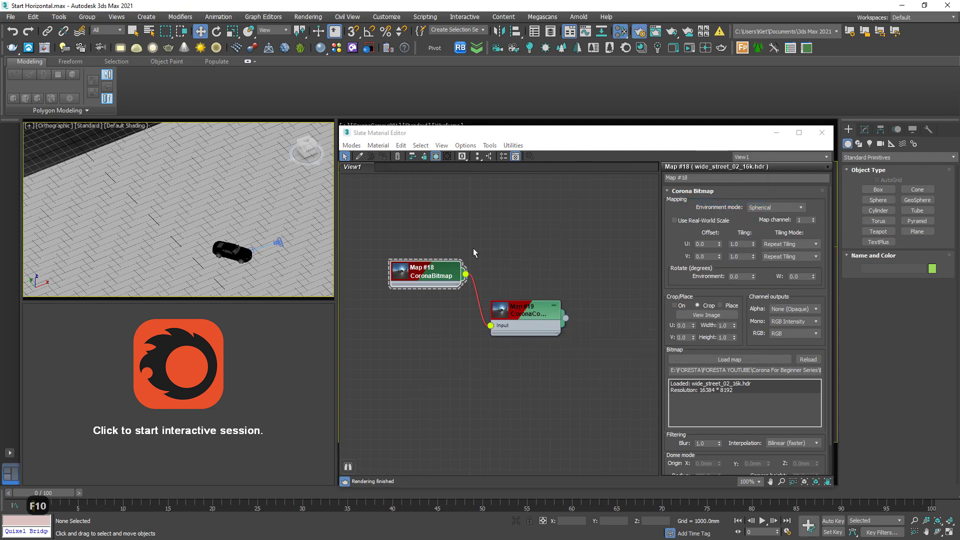
drag(468, 45, 183, 92)
- Instance the colour-correct map (Map #19) into the Scene Environment single map slot
scroll(170, 334, down, 3)
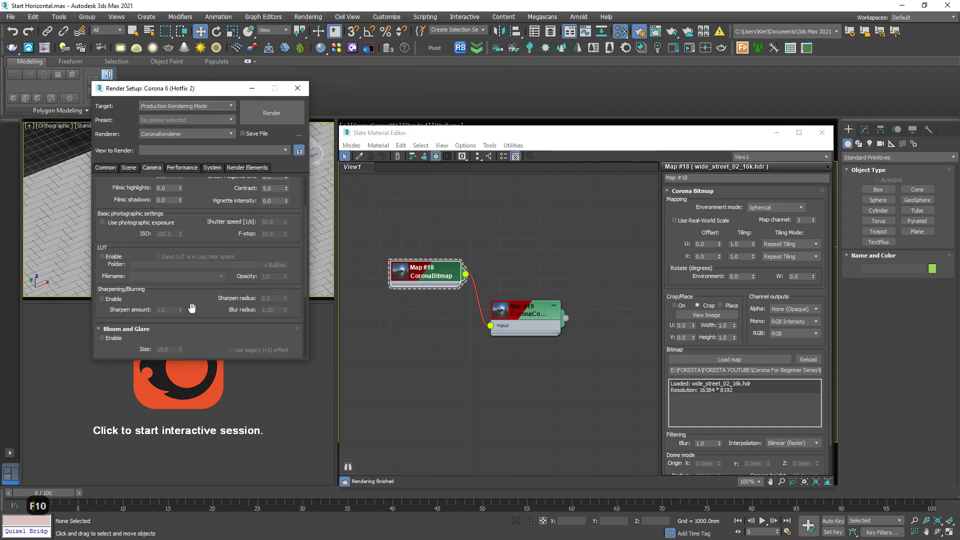
click(128, 168)
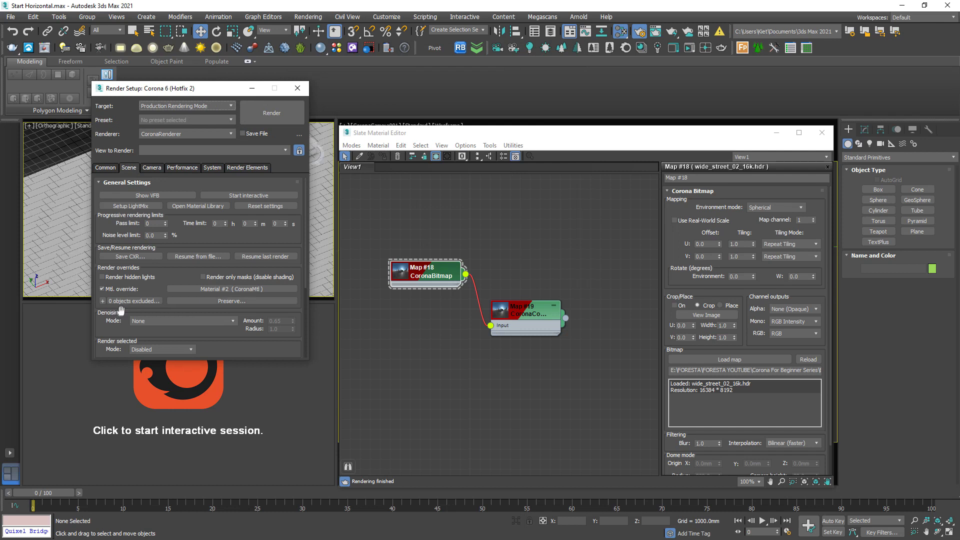
scroll(120, 323, down, 3)
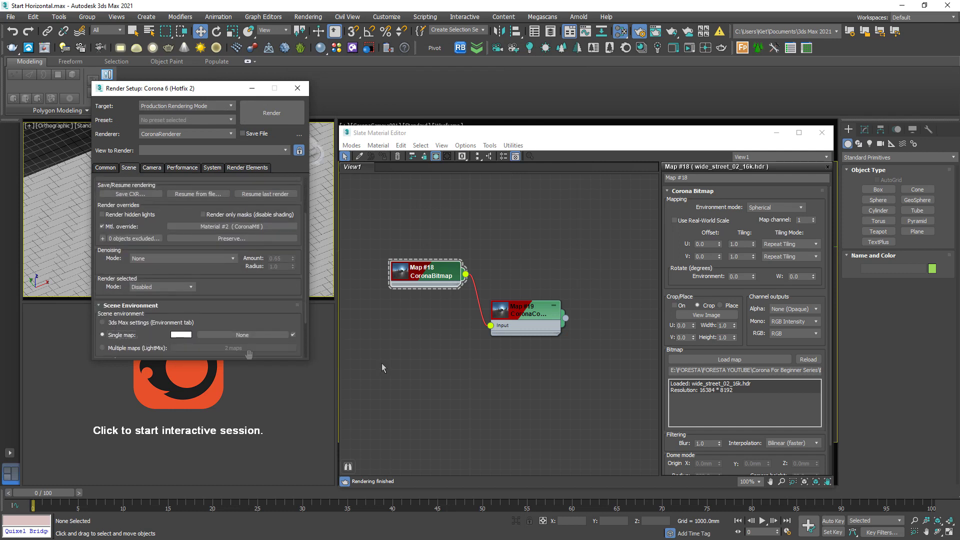
drag(566, 318, 207, 334)
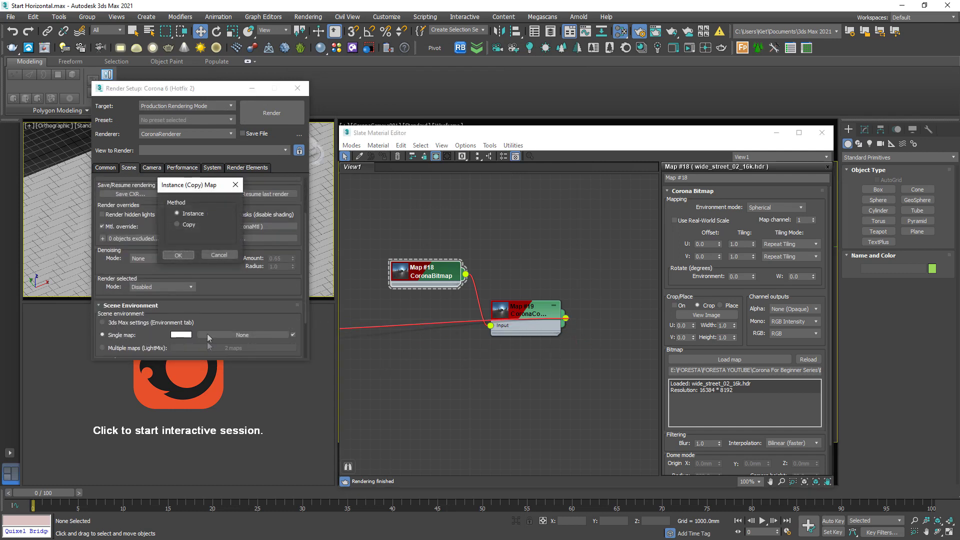
click(184, 256)
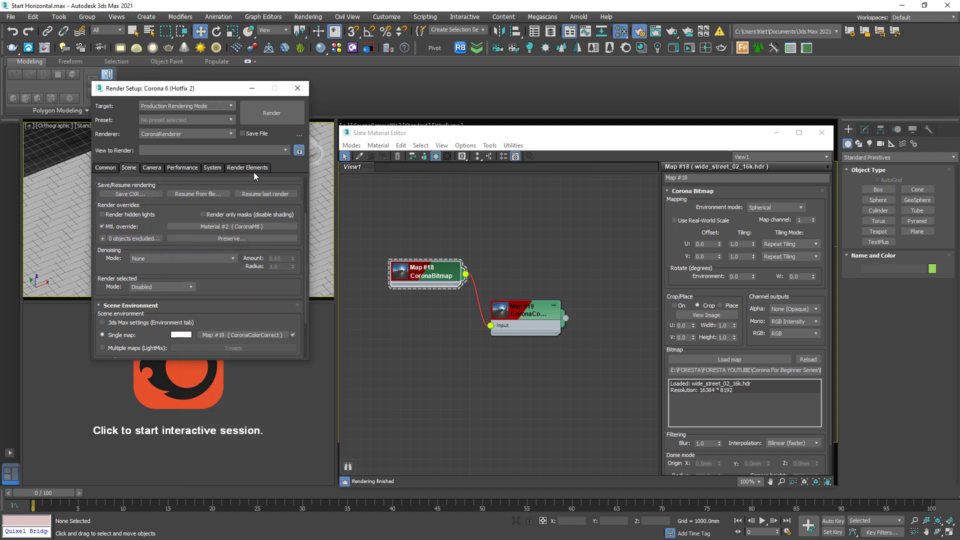
click(298, 88)
- Run the interactive render to see the car against the street HDRI
click(287, 388)
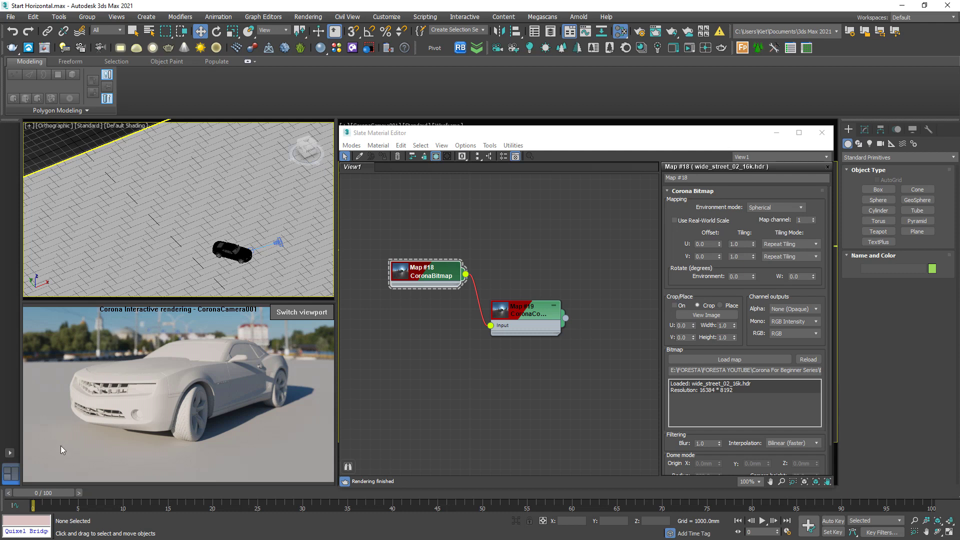
right_click(276, 371)
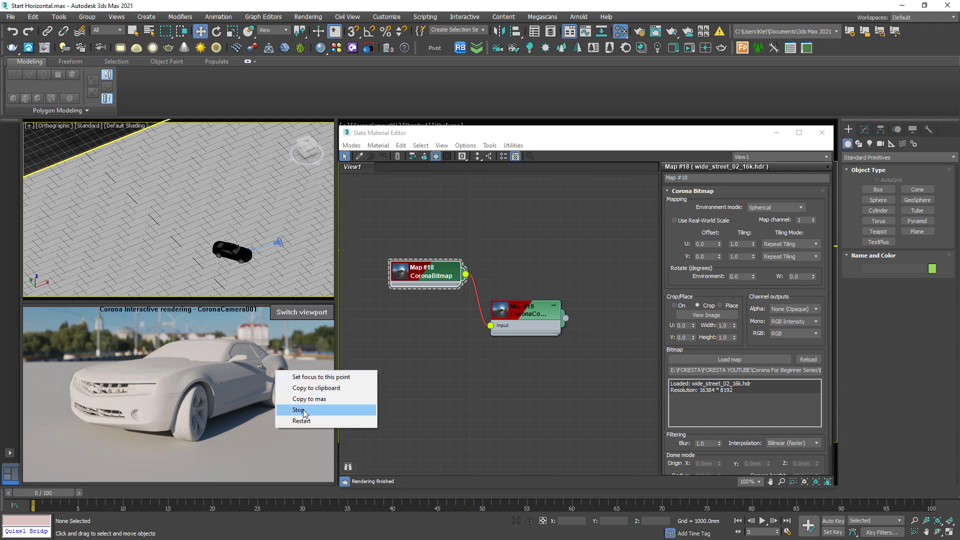
scroll(499, 275, down, 1)
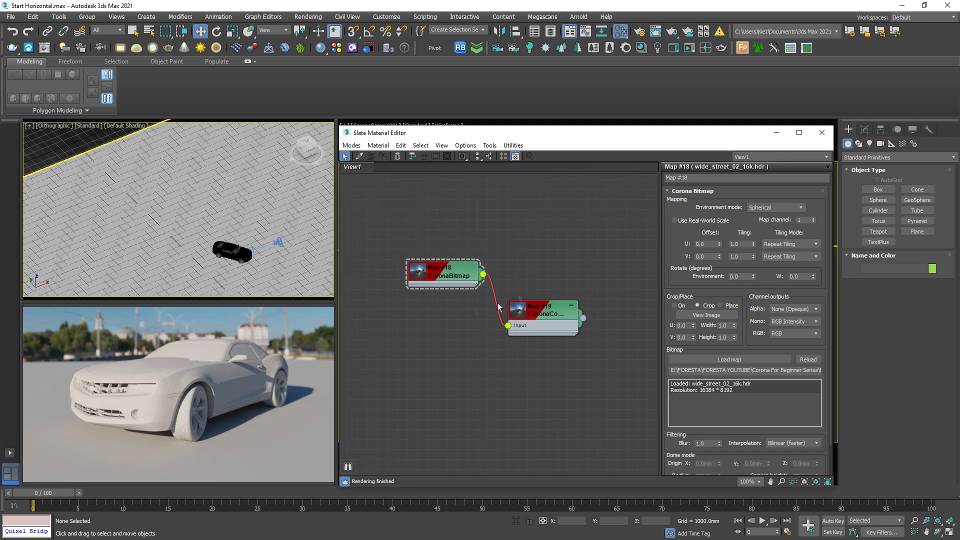
scroll(490, 328, down, 1)
- Add a CoronaShadowCatcherMtl node in the Slate material editor
right_click(476, 362)
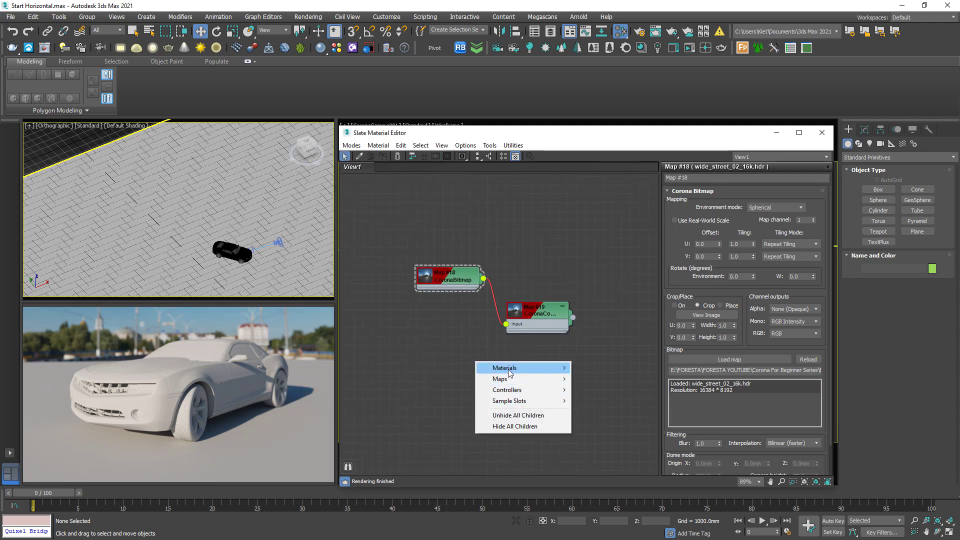
mouse_move(525, 368)
mouse_move(630, 389)
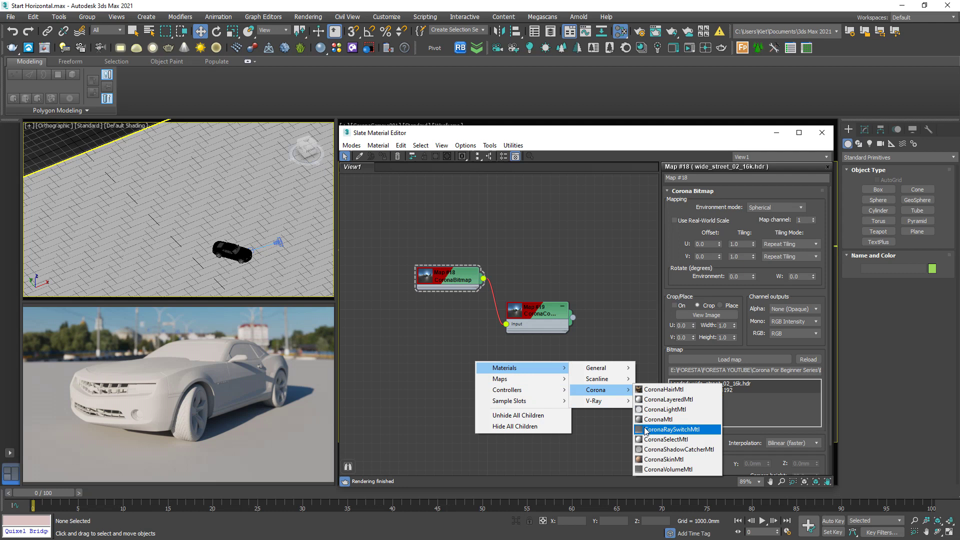
click(664, 449)
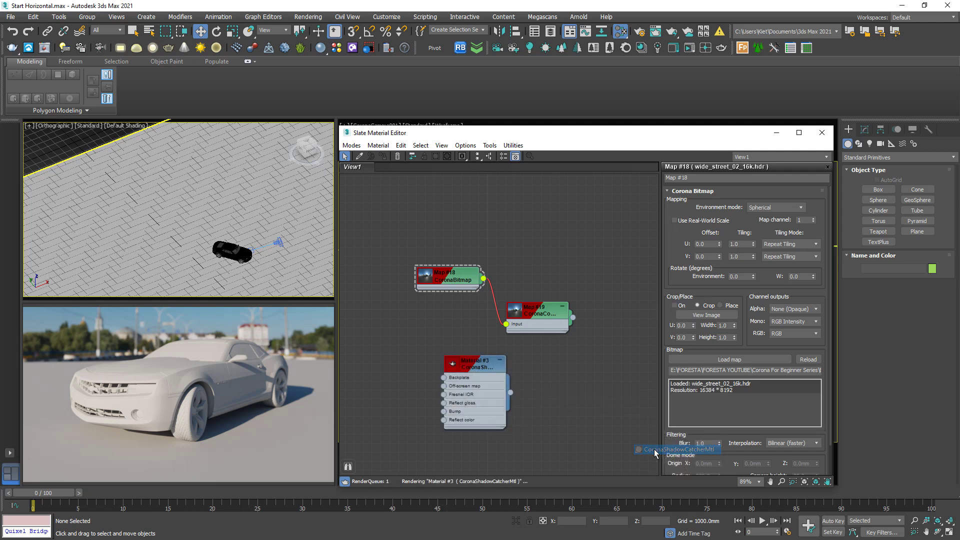
middle_drag(565, 411, 581, 340)
click(496, 300)
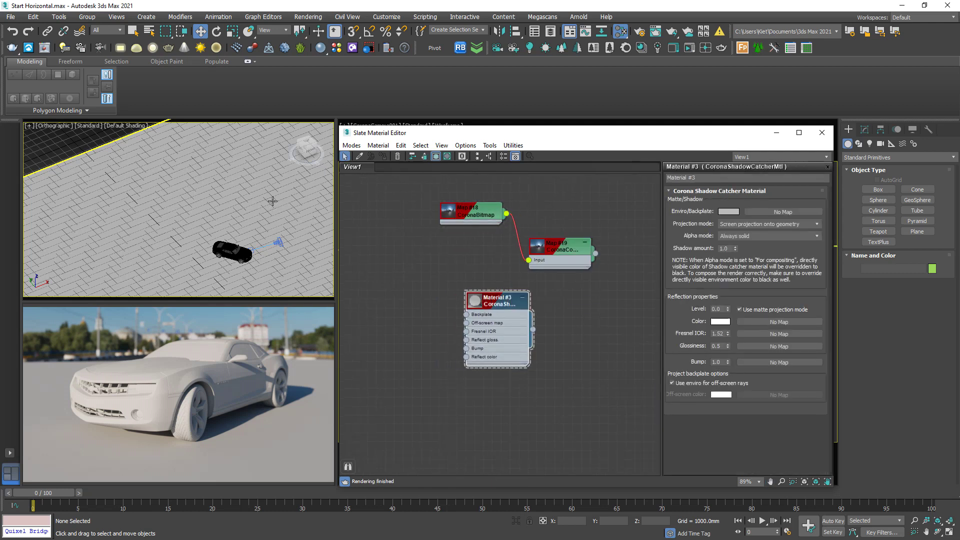
- Assign the shadow catcher to Plane001 and wire Map #19 into its Backplate
click(328, 203)
click(383, 156)
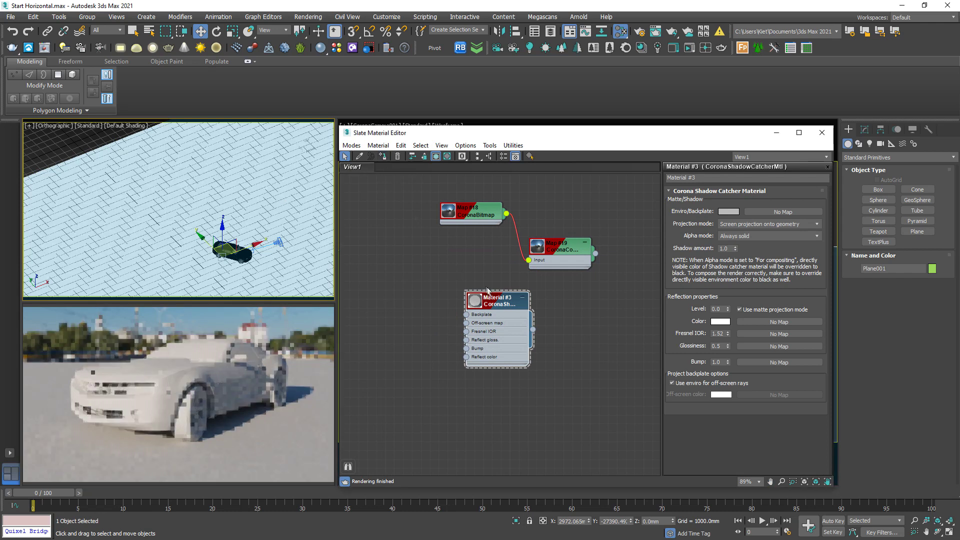
middle_drag(529, 291, 505, 292)
drag(530, 247, 444, 318)
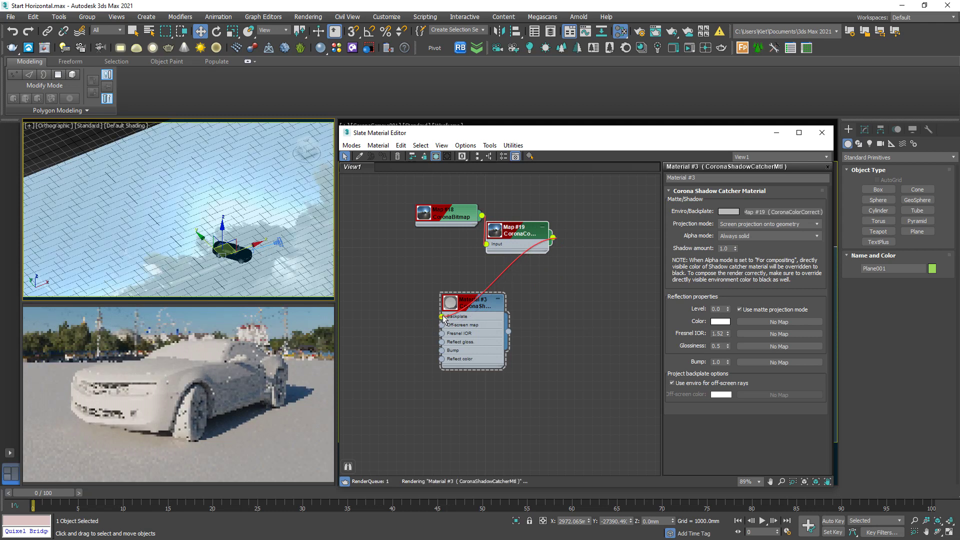
- Set Material #3's projection mode to 'Enviro projection onto geometry'
click(302, 209)
click(639, 31)
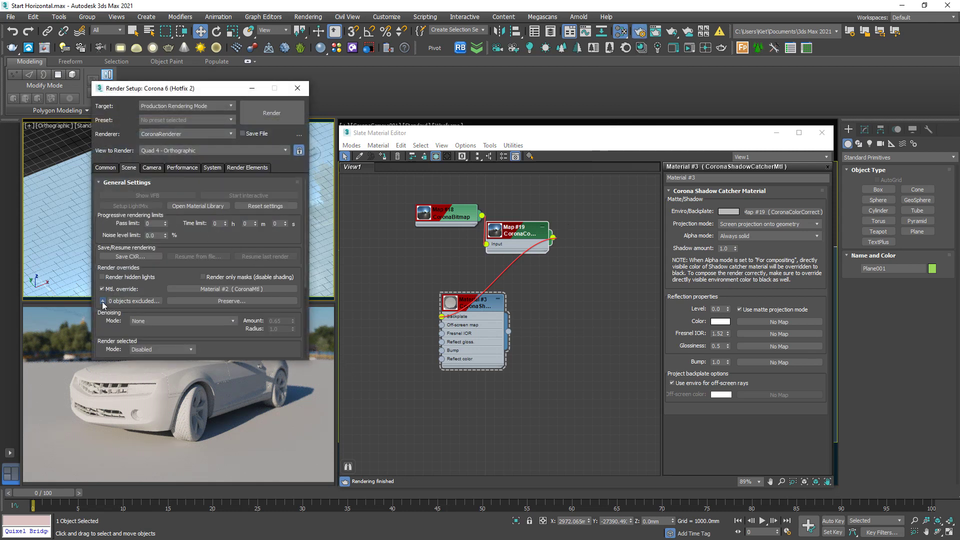
click(254, 89)
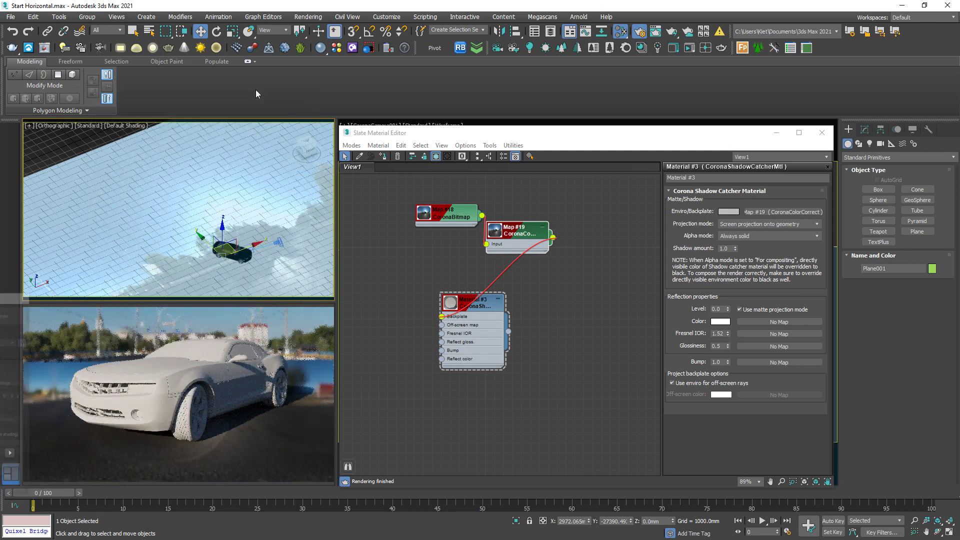
click(528, 311)
click(488, 313)
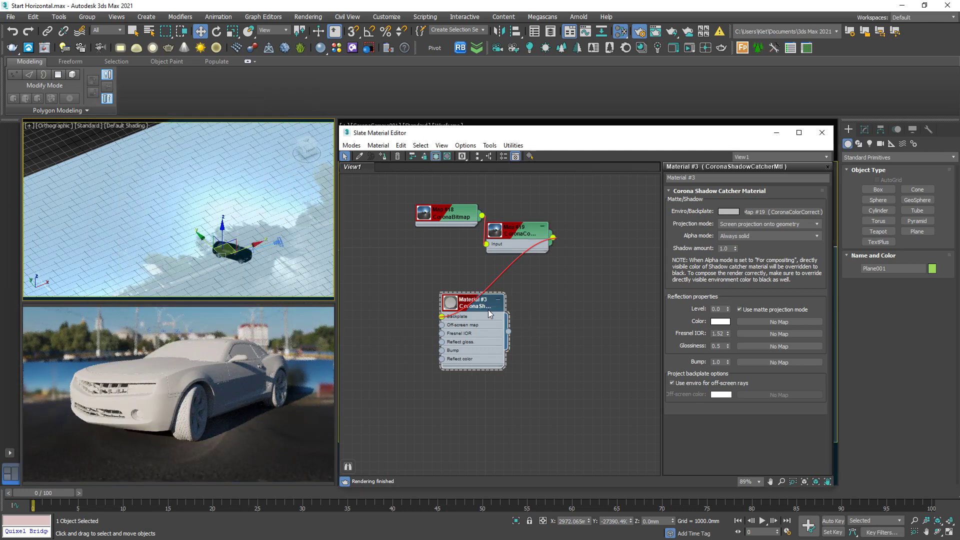
click(783, 226)
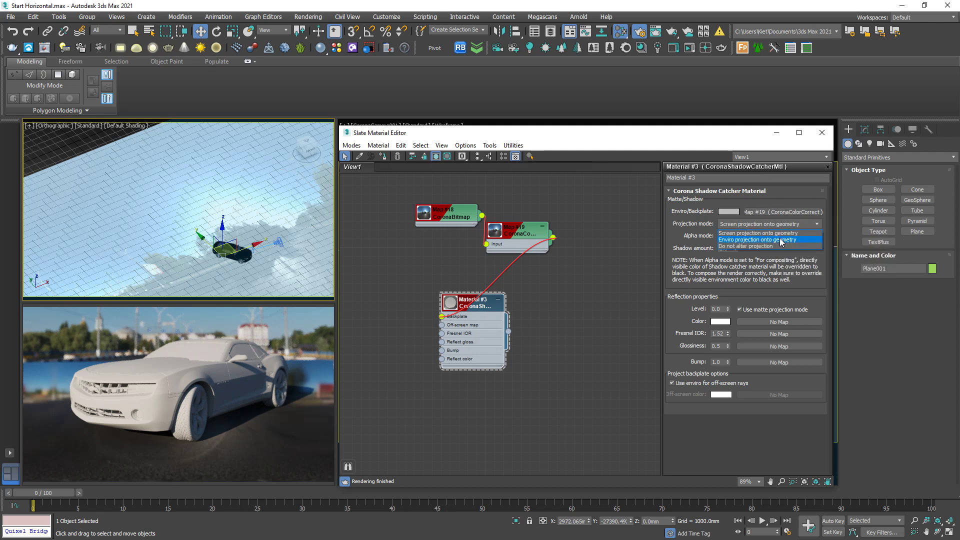
click(781, 240)
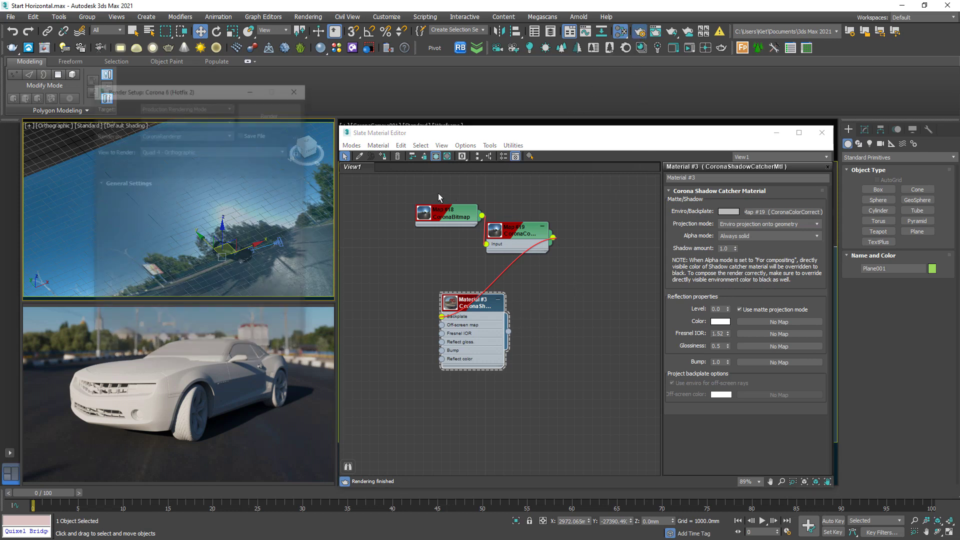
- Uncheck Mtl. override on the Scene tab so the car keeps its yellow paint
click(152, 169)
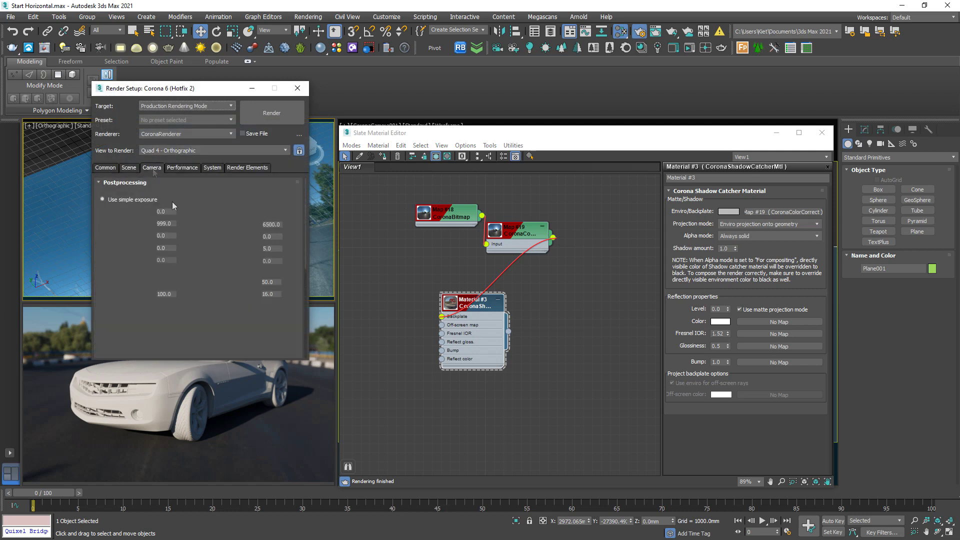
drag(195, 250, 194, 176)
scroll(194, 180, down, 3)
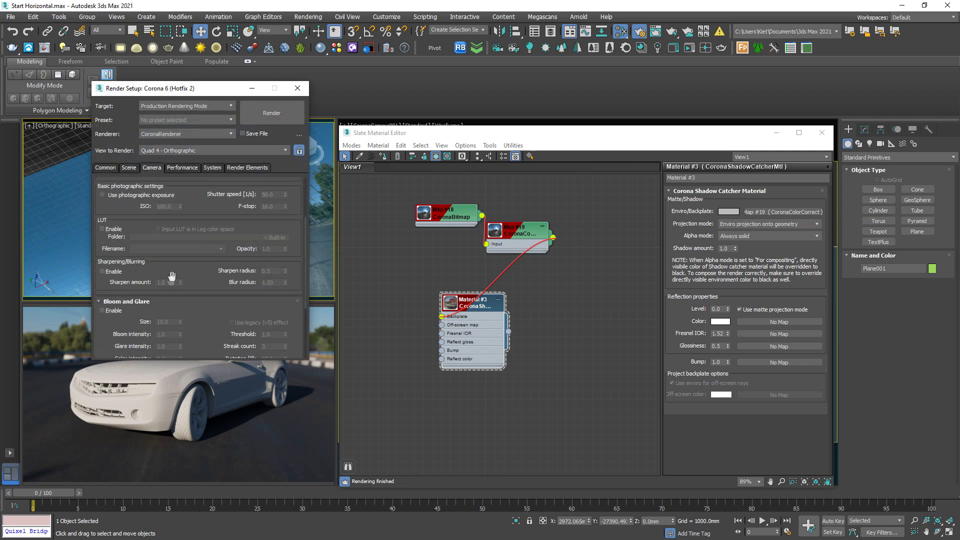
click(112, 230)
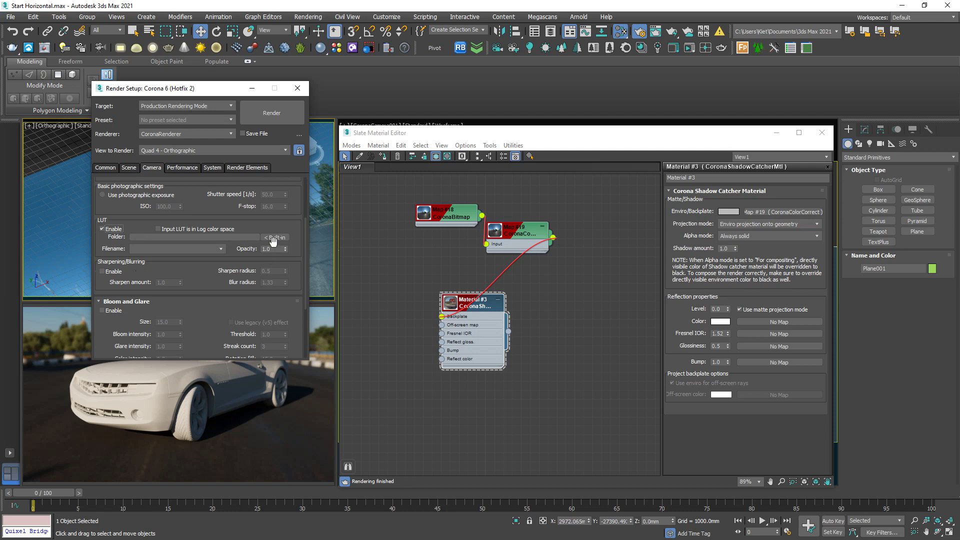
click(129, 168)
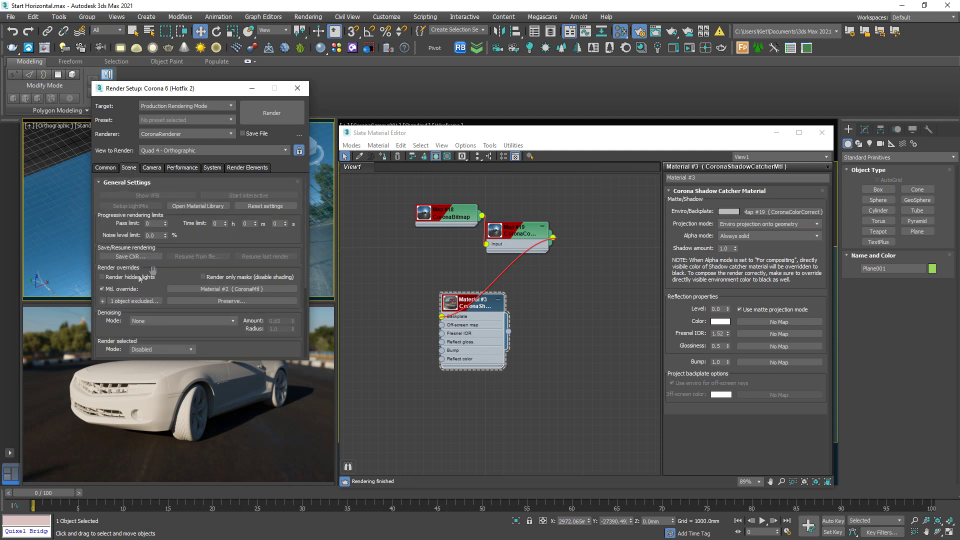
click(102, 289)
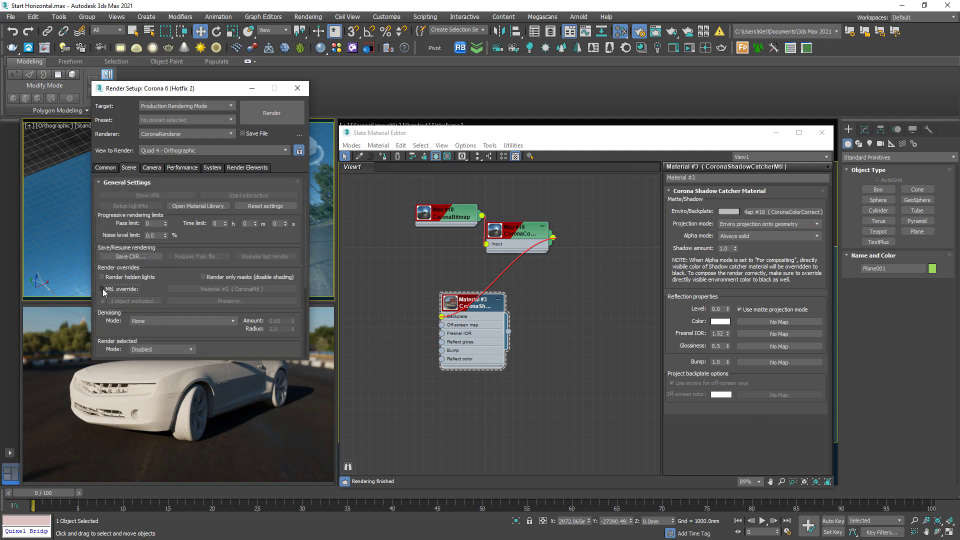
click(151, 167)
scroll(203, 197, down, 2)
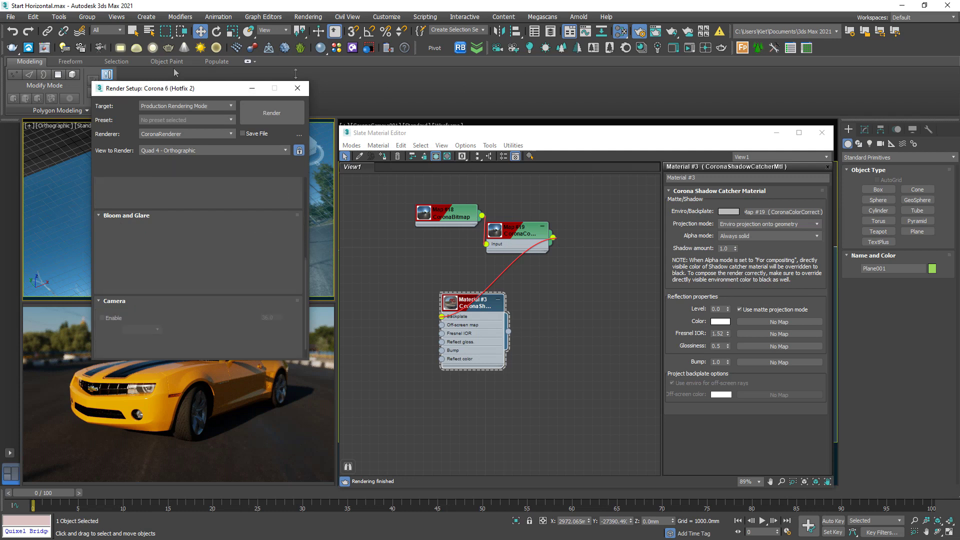
- Enable the LUT on the Camera tab and load the built-in LUT folder
drag(173, 91, 508, 159)
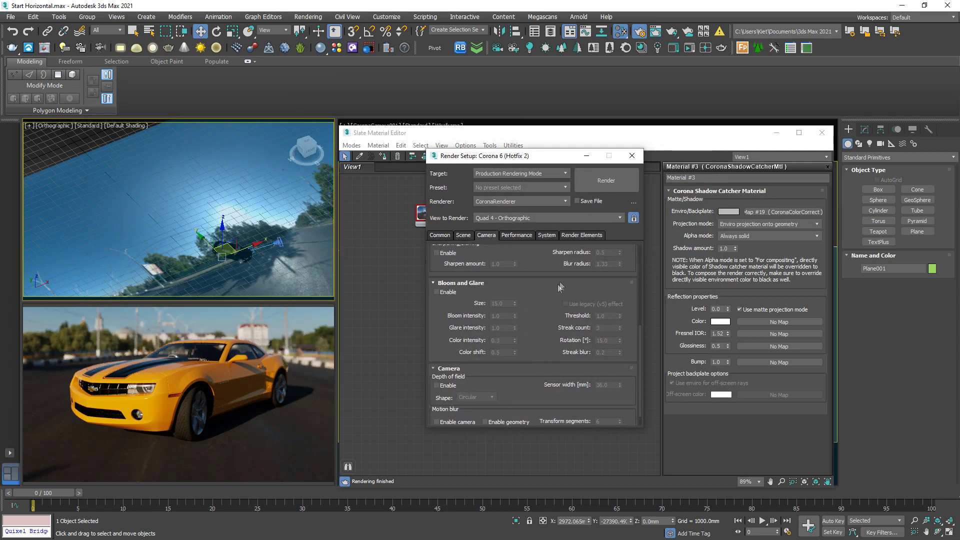
scroll(550, 251, down, 1)
scroll(550, 251, up, 3)
click(437, 299)
click(610, 308)
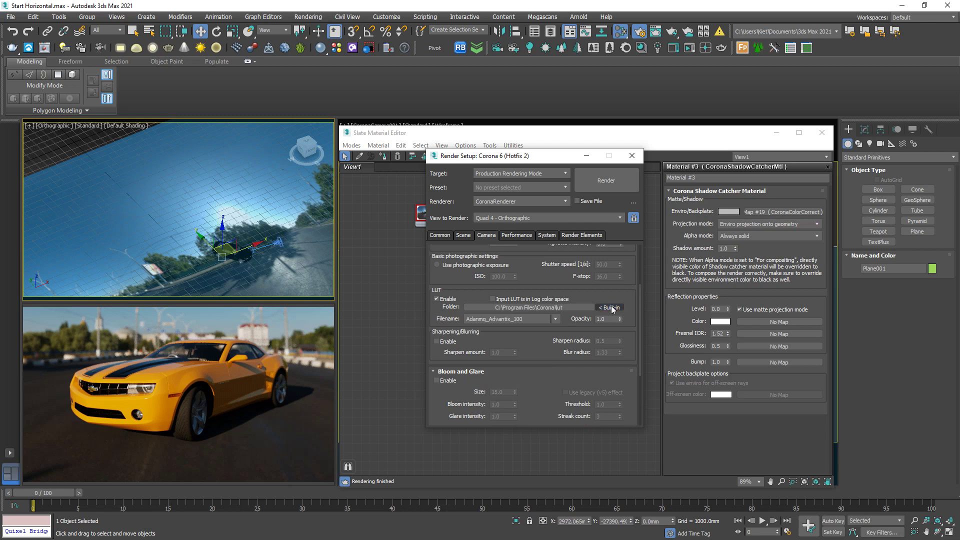
- Pick the Adanmq_Polaroid_600 LUT and turn on Bloom and Glare
click(554, 319)
drag(556, 345, 548, 469)
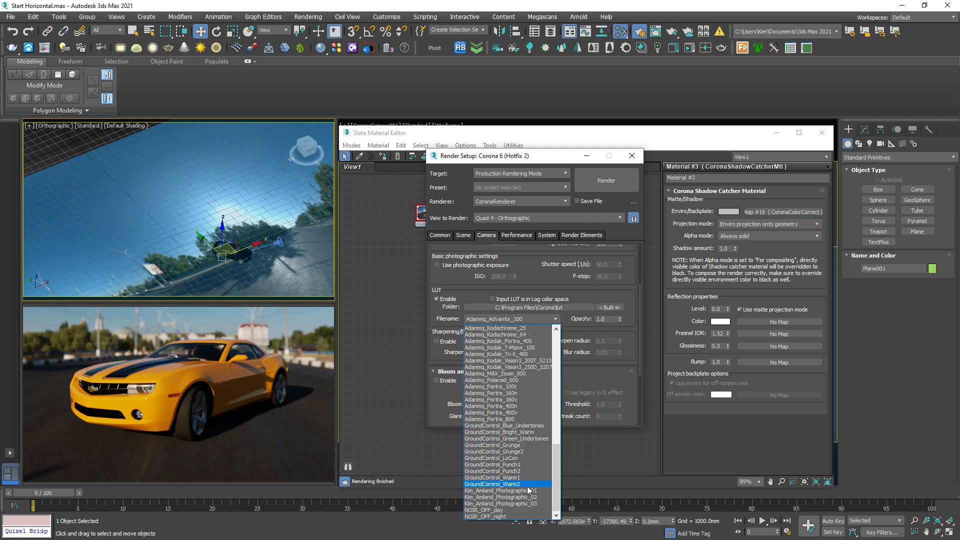
scroll(526, 467, up, 1)
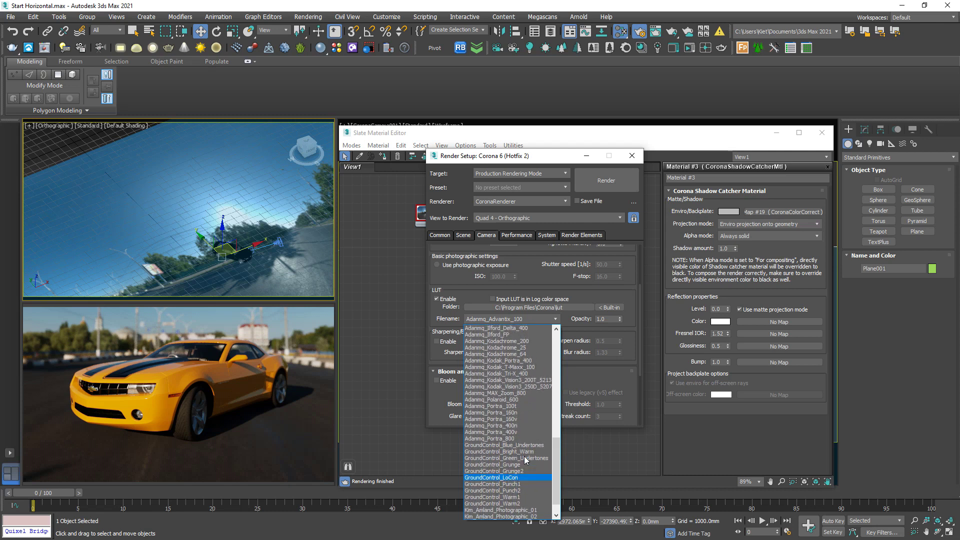
scroll(558, 504, up, 6)
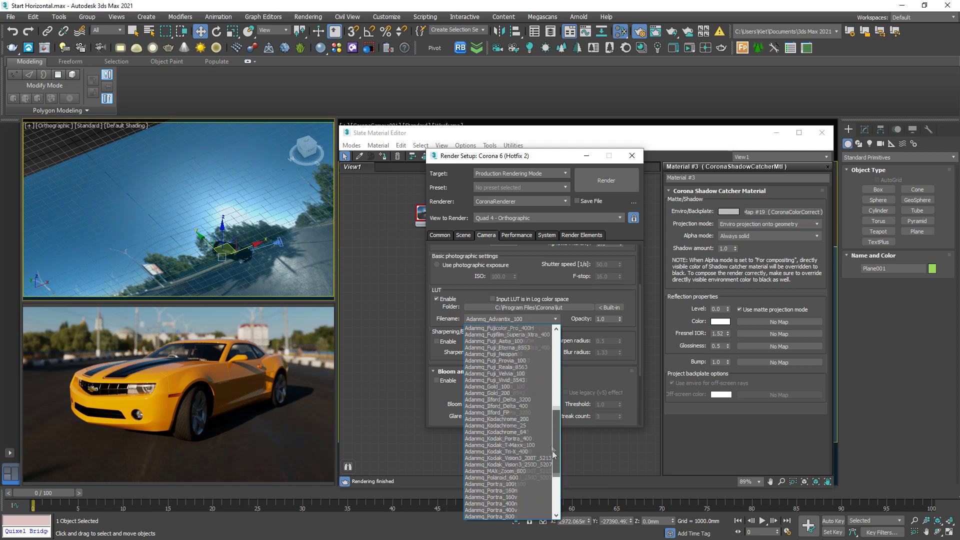
drag(551, 440, 553, 473)
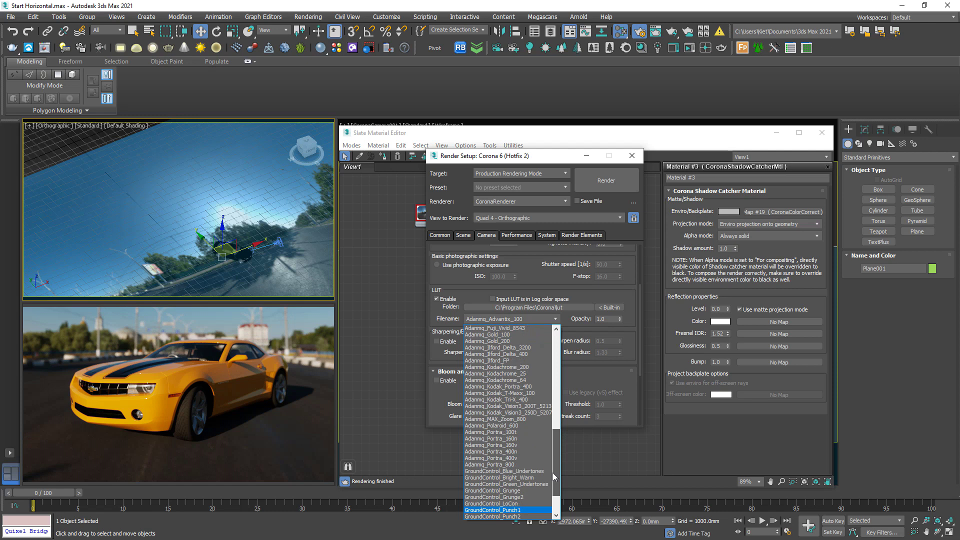
click(530, 426)
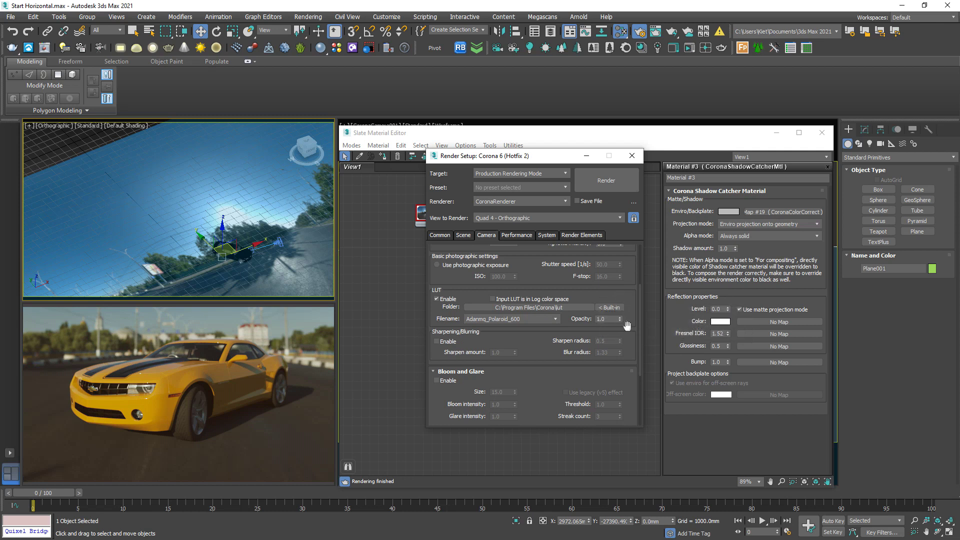
scroll(626, 326, down, 3)
click(436, 313)
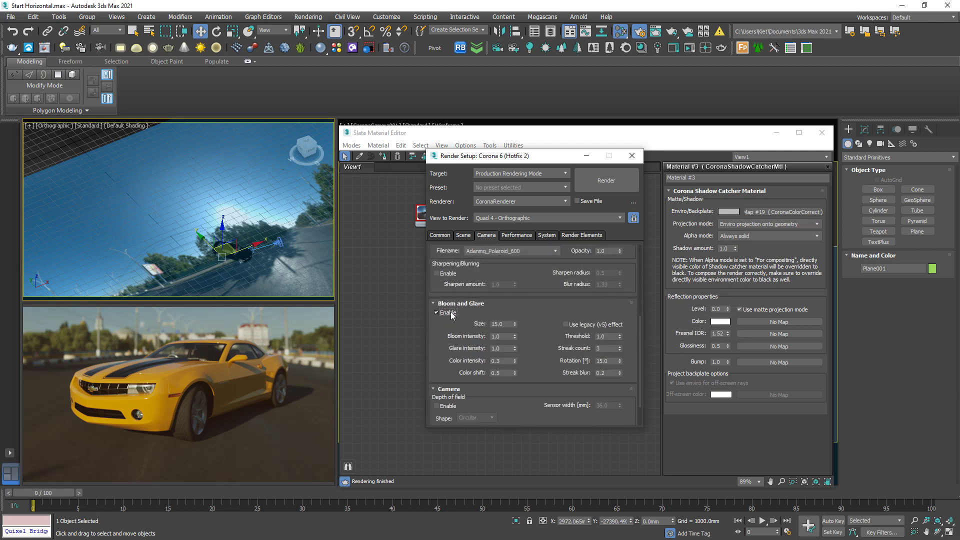
- Use the legacy v5 bloom effect with glare intensity 0.2 and bloom intensity 5.0
click(565, 324)
click(504, 348)
mouse_move(111, 434)
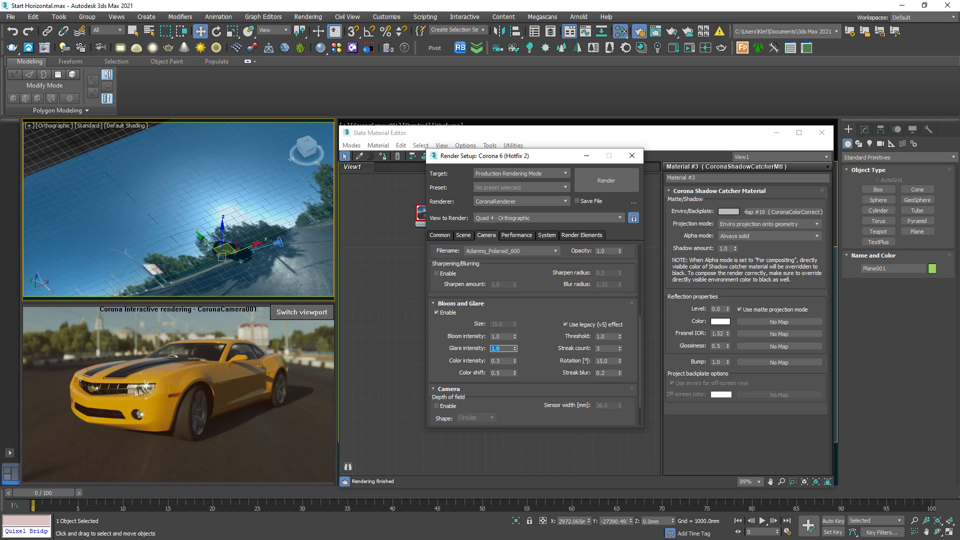
text(.2)
key(Return)
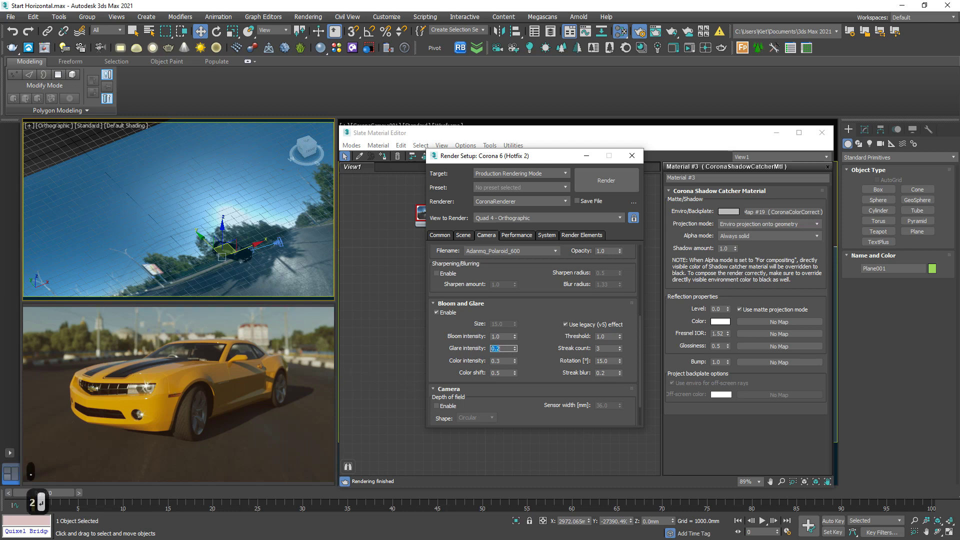
click(507, 336)
text(5)
key(Return)
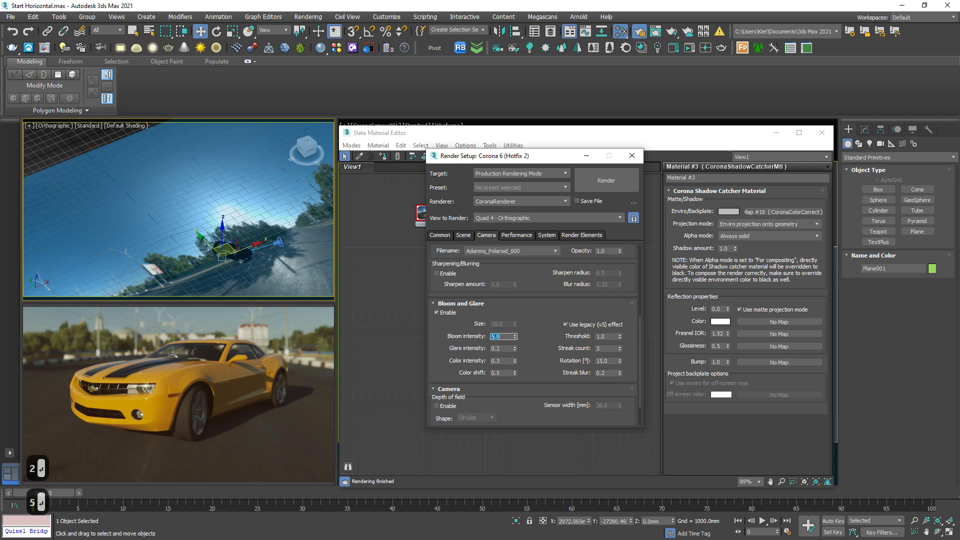